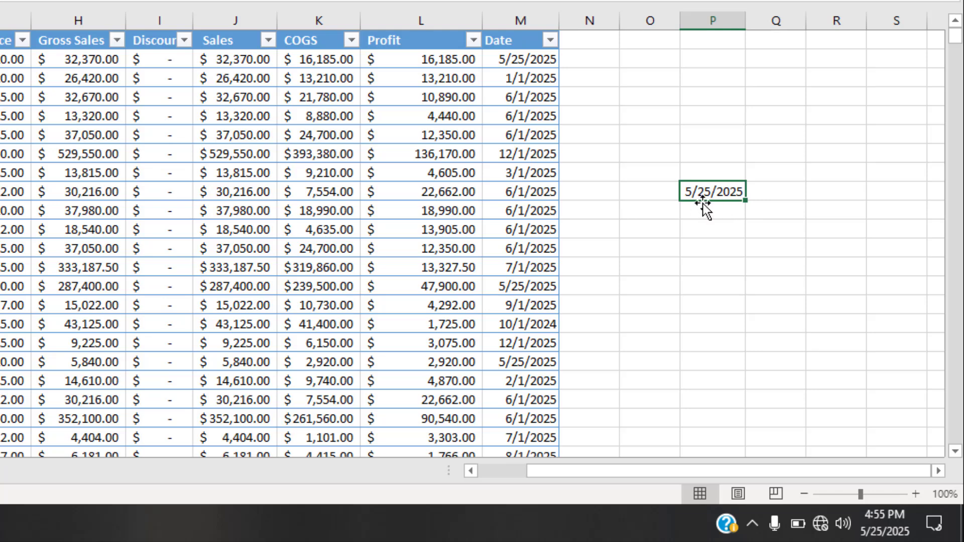
# - Edit cell P9 so its date reads 5/24/2025, then reselect P9
pyautogui.doubleClick(704, 190)
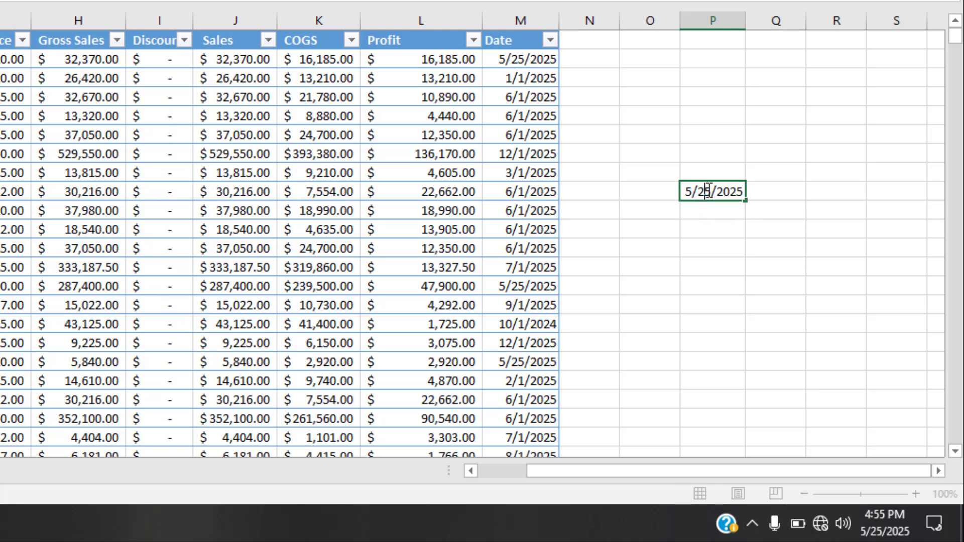
pyautogui.press('Delete')
pyautogui.write('4')
pyautogui.press('Return')
pyautogui.click(715, 196)
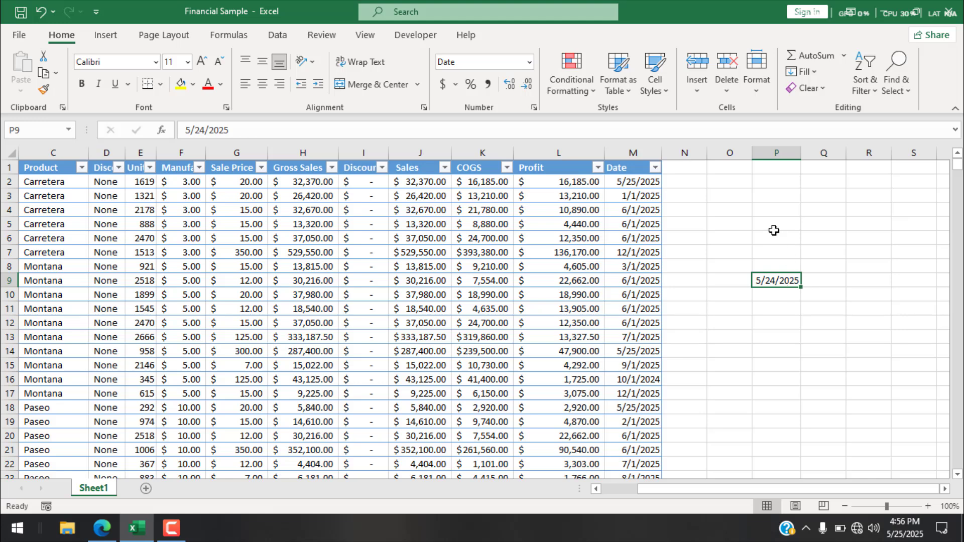
# - Create a 'Use a formula' conditional formatting rule with formula =$P$9=Today()
pyautogui.click(566, 80)
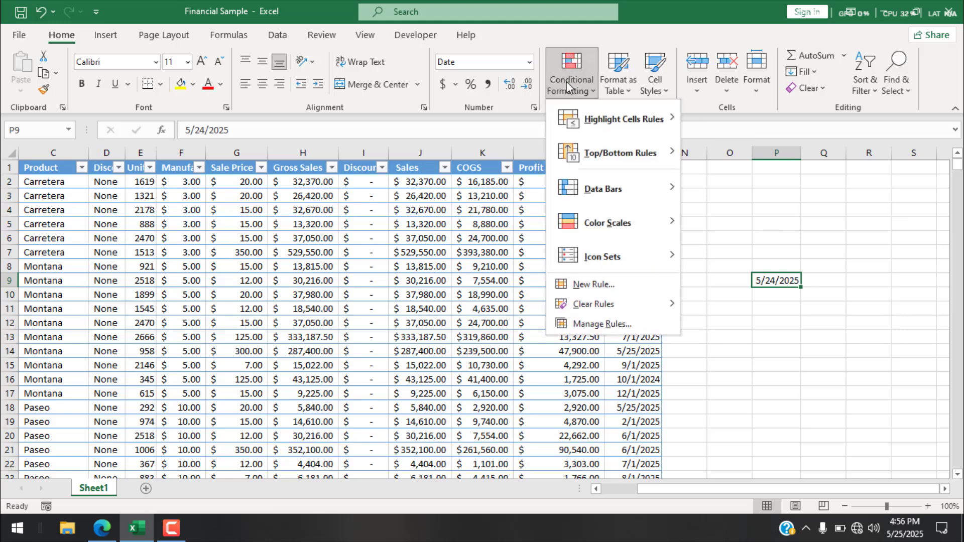
pyautogui.click(610, 287)
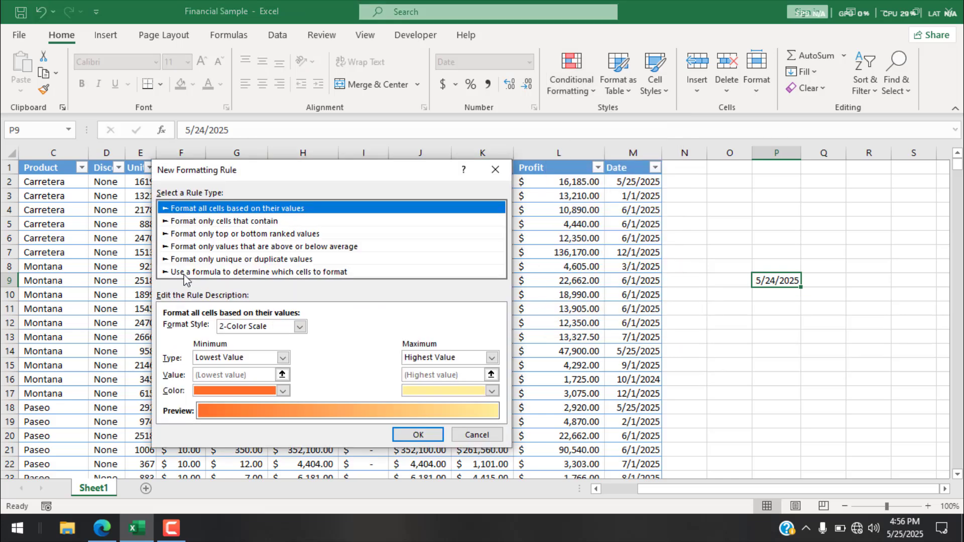
pyautogui.click(184, 273)
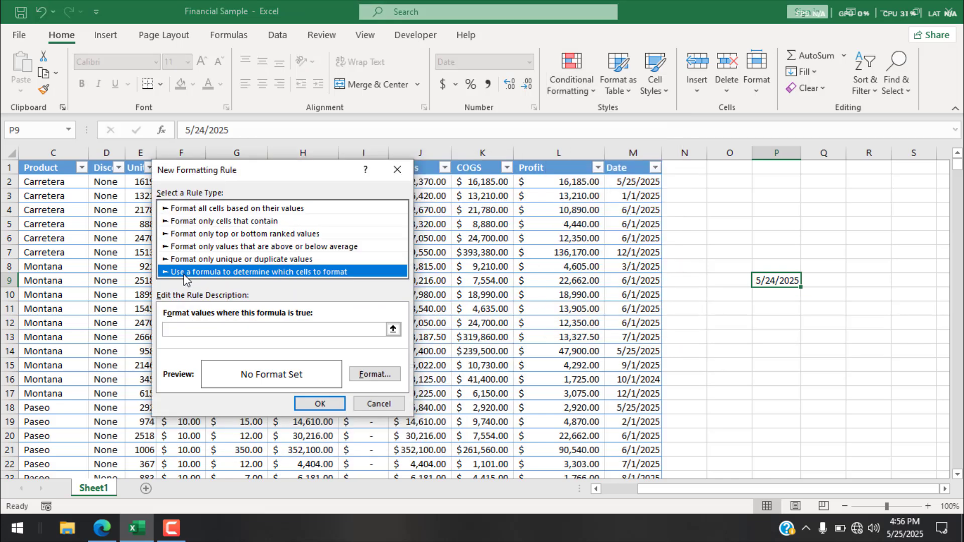
pyautogui.click(201, 332)
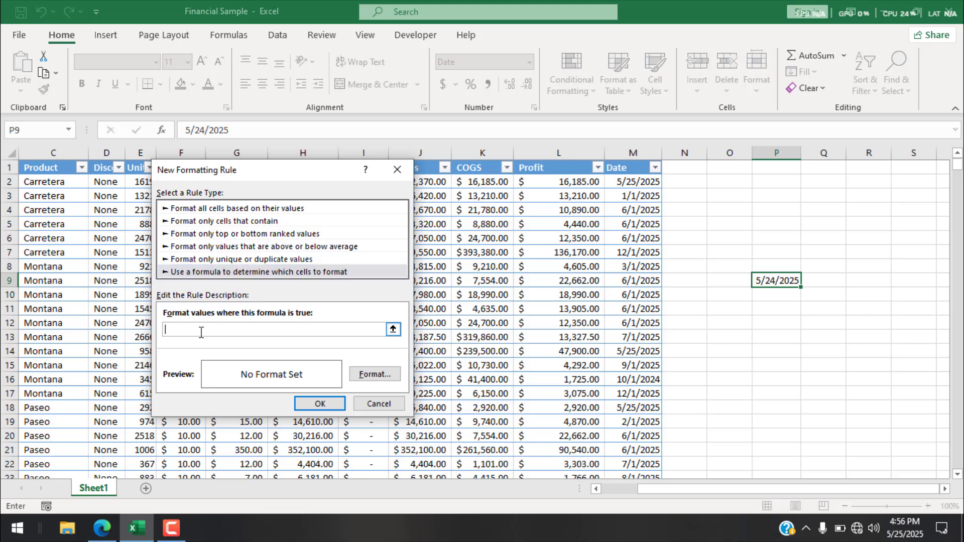
pyautogui.write('=')
pyautogui.click(773, 283)
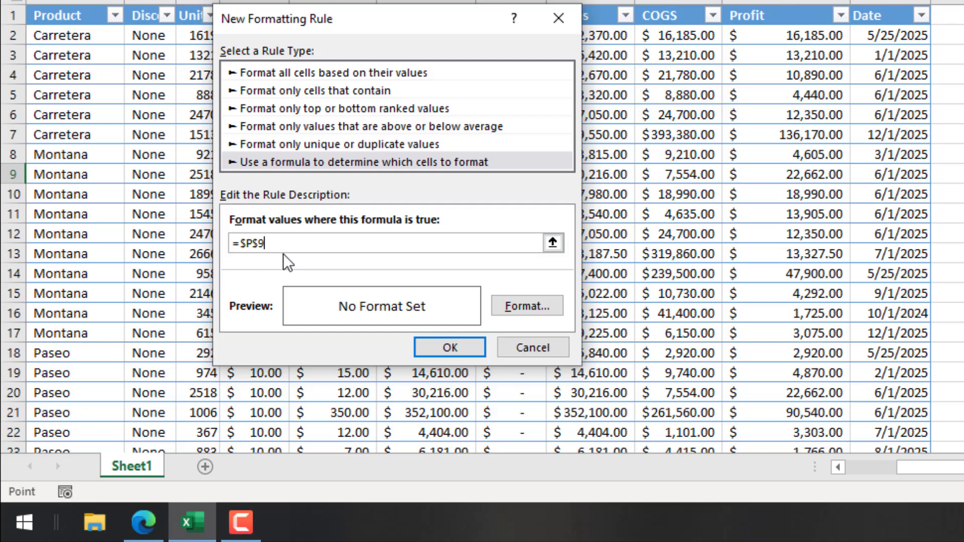
pyautogui.write('=')
pyautogui.write('Top')
pyautogui.write('ay(')
pyautogui.write(')')
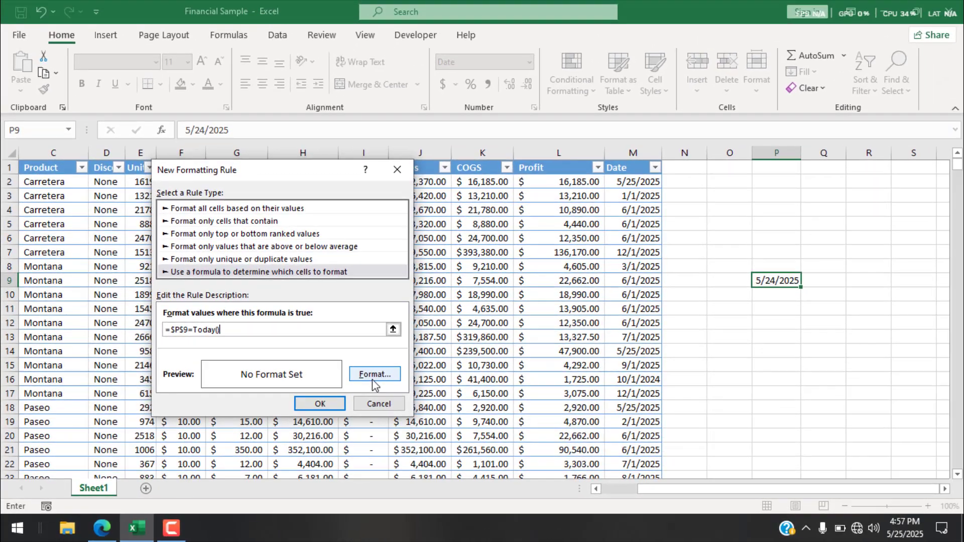
# - Give the rule a yellow fill format and finish creating it
pyautogui.click(534, 310)
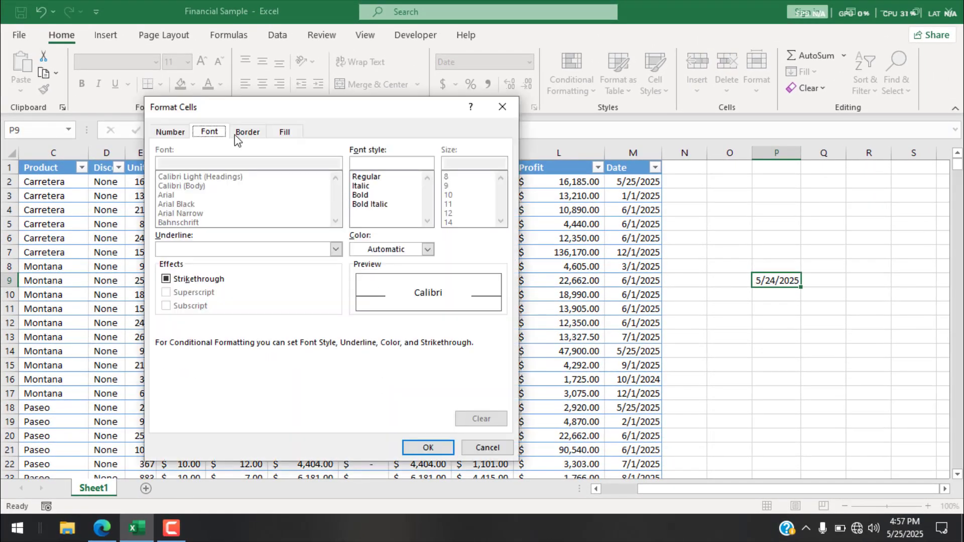
pyautogui.click(284, 136)
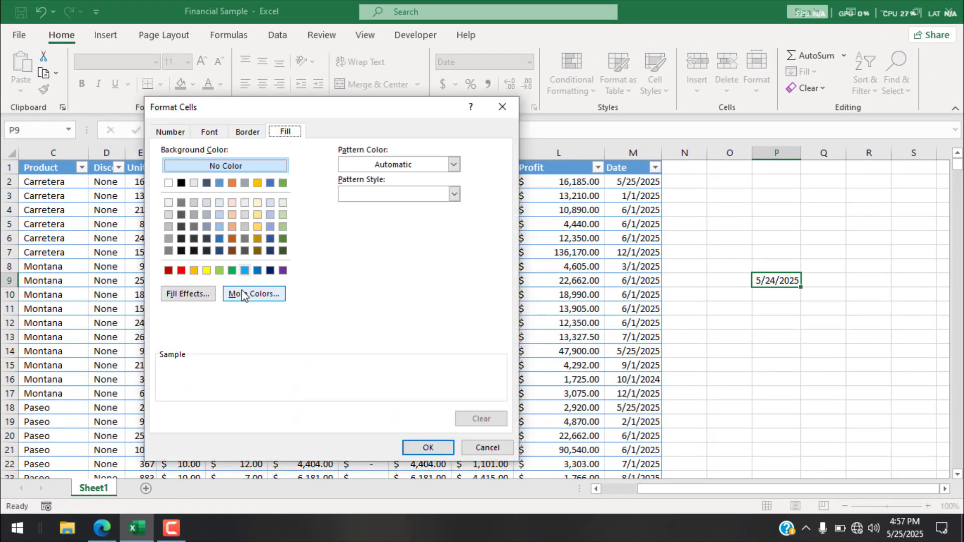
pyautogui.click(206, 271)
pyautogui.click(428, 447)
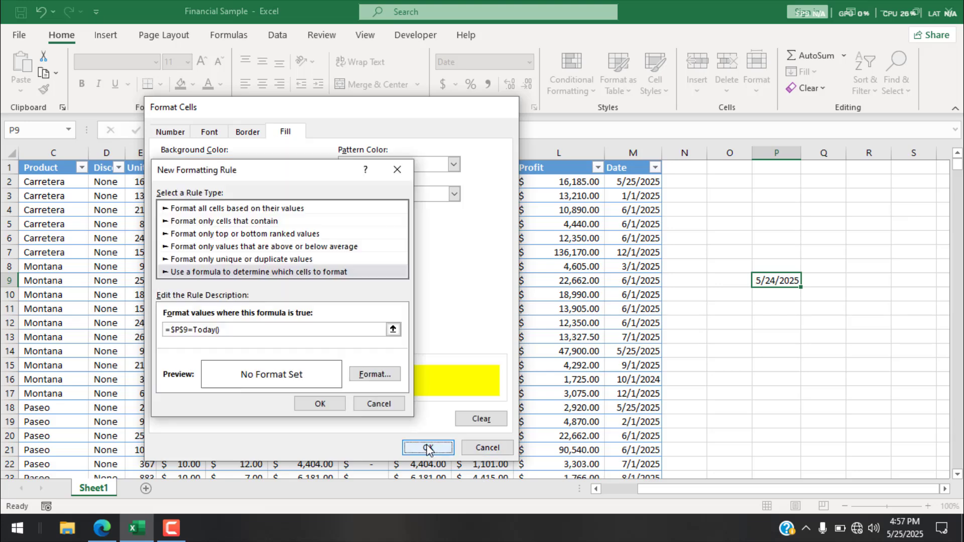
pyautogui.click(331, 405)
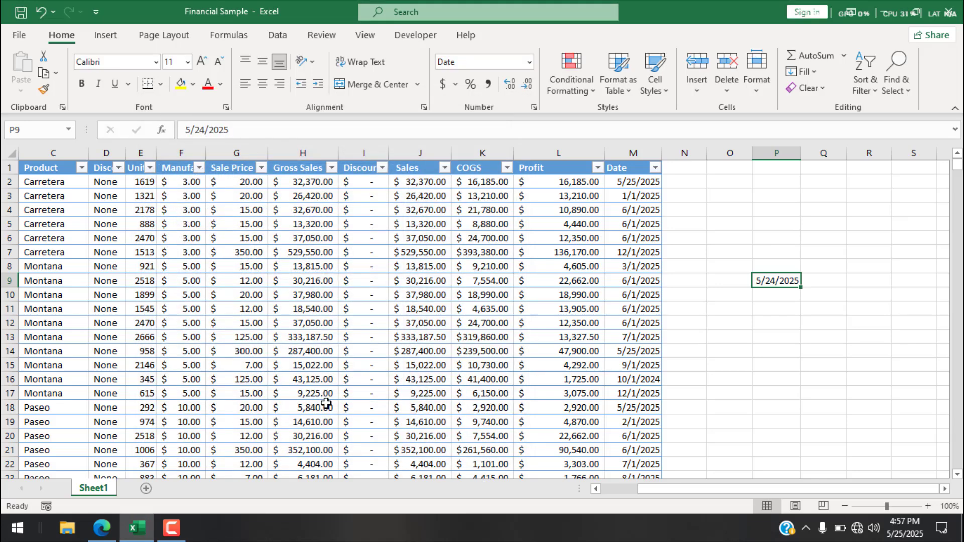
# - Enter today's date, 5/25/2025, into P9 with Ctrl+; to trigger the highlight
pyautogui.click(779, 291)
pyautogui.click(792, 279)
pyautogui.hotkey('ctrl', ';')
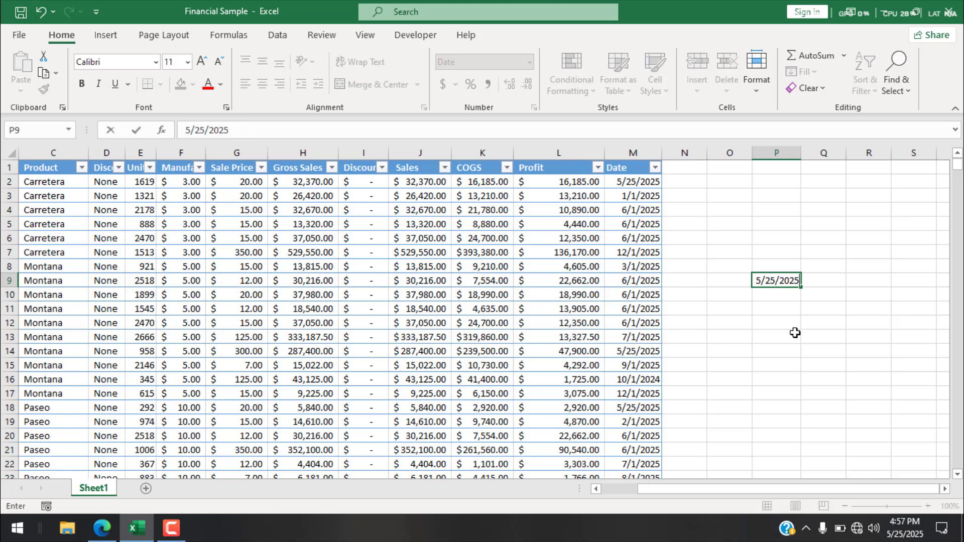
pyautogui.press('Return')
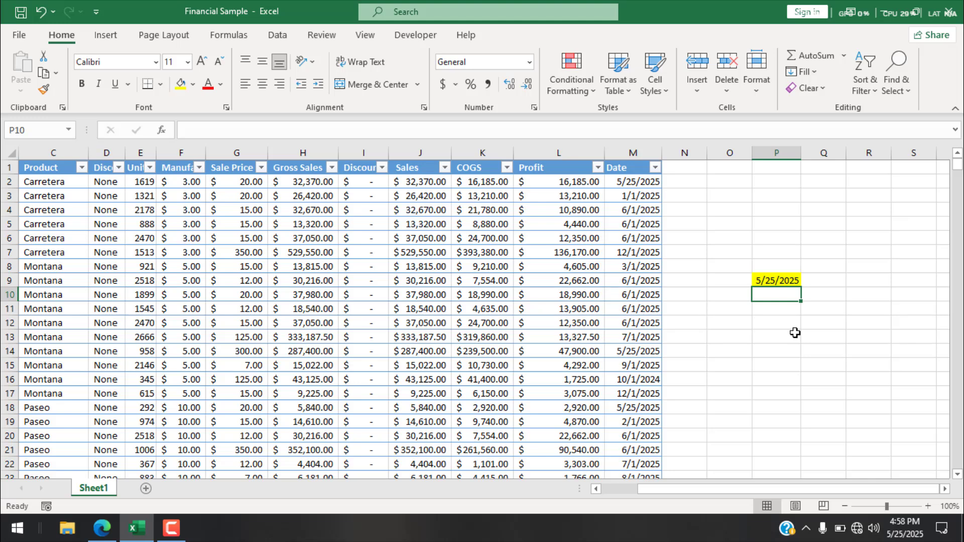
pyautogui.press('Up')
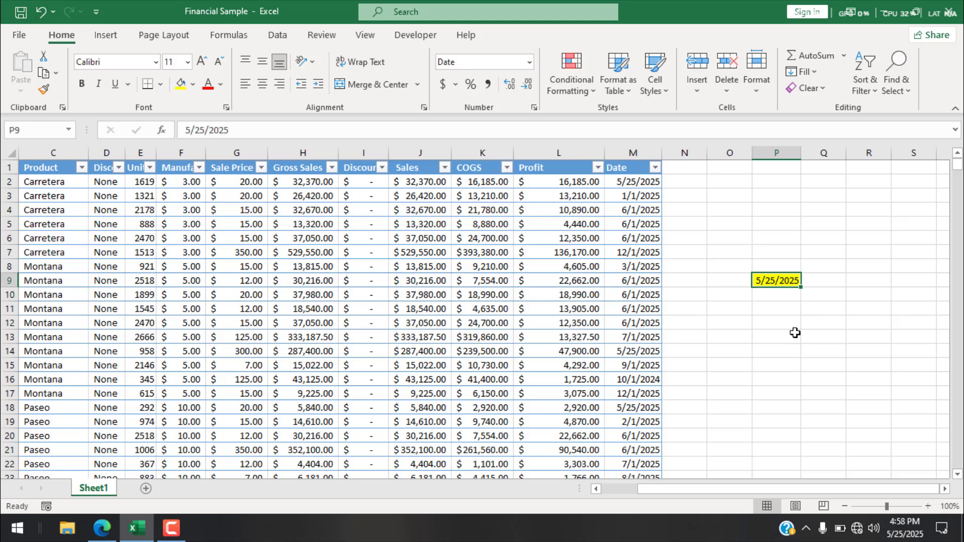
# - Test P9 with 5/25/2024, then restore it to 5/25/2025
pyautogui.click(261, 131)
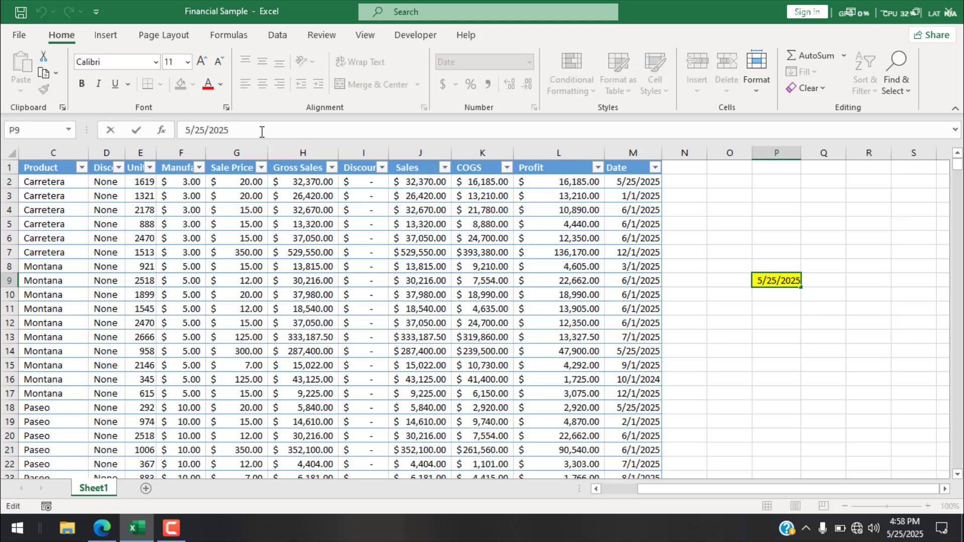
pyautogui.press('BackSpace')
pyautogui.write('4')
pyautogui.press('Return')
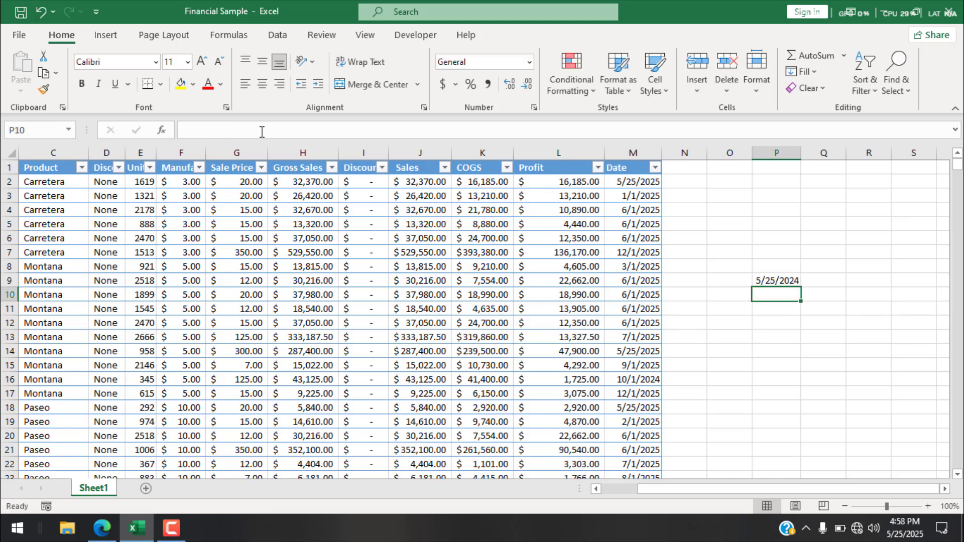
pyautogui.press('Up')
pyautogui.click(258, 134)
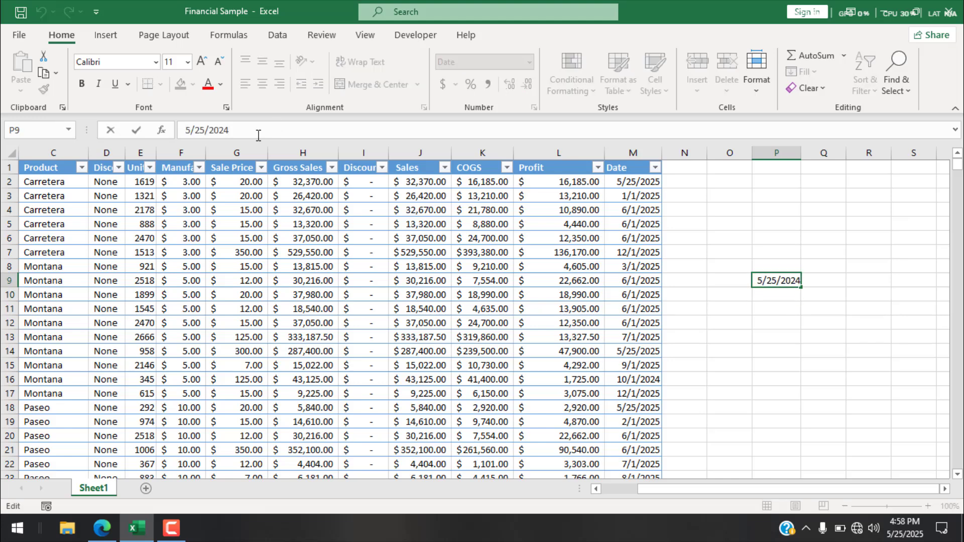
pyautogui.press('BackSpace')
pyautogui.write('5')
pyautogui.press('Return')
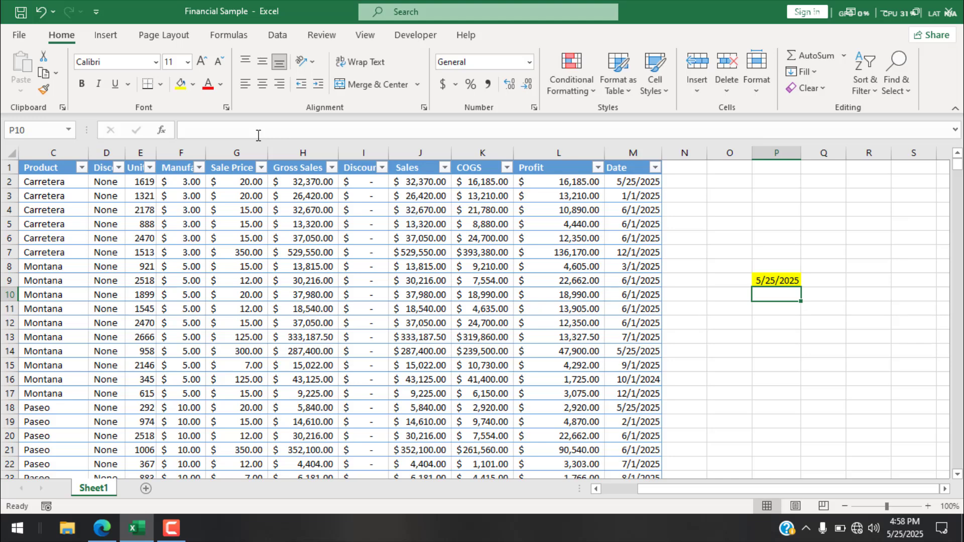
pyautogui.click(786, 277)
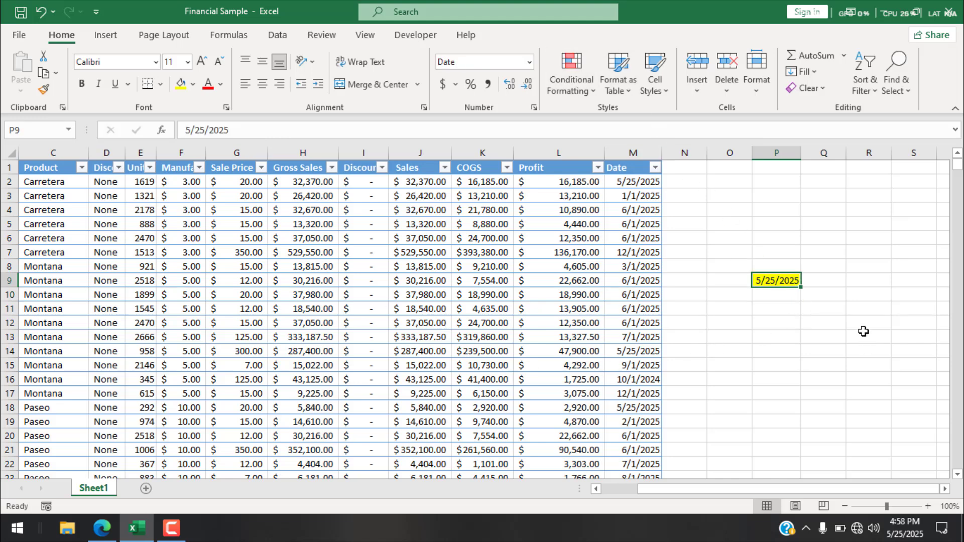
# - Use Clear Rules from Selected Cells on P9 to drop its yellow highlight
pyautogui.click(577, 86)
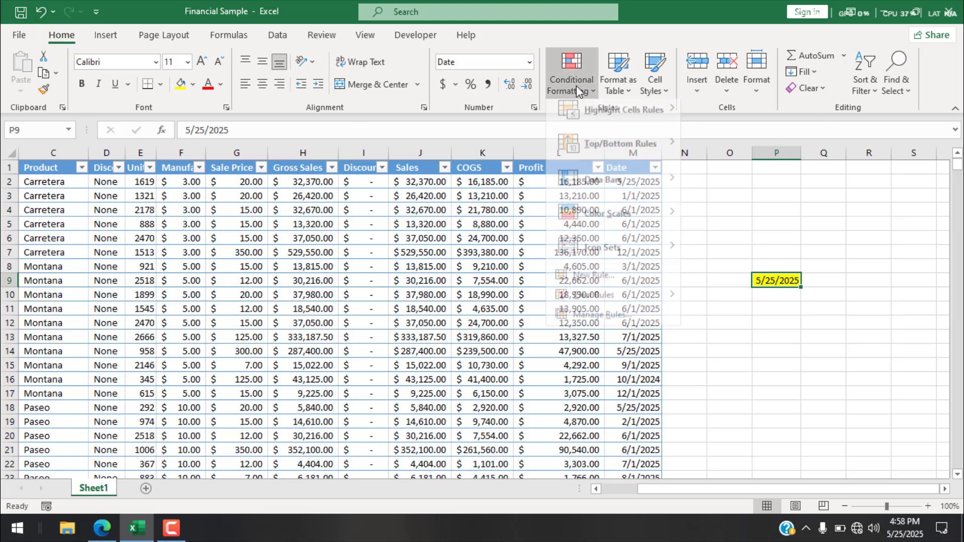
pyautogui.moveTo(612, 310)
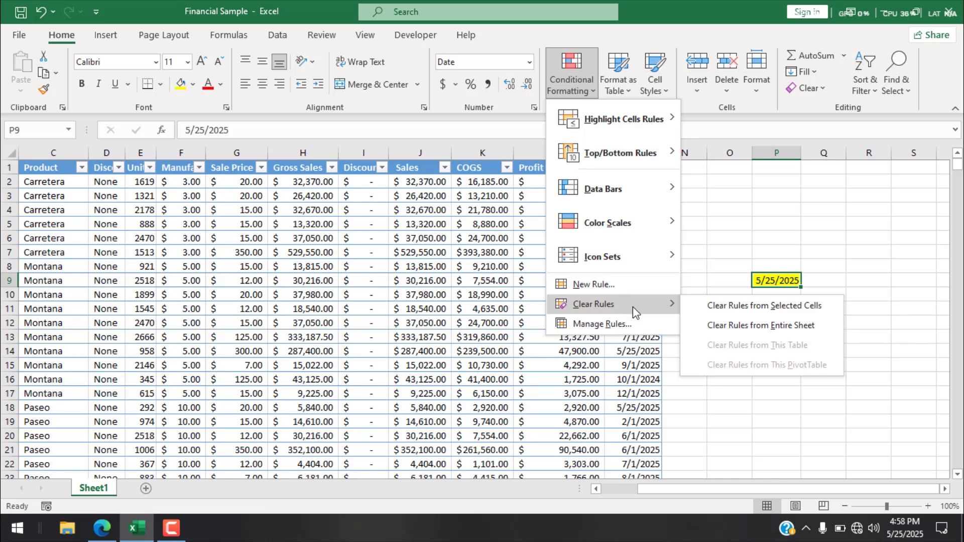
pyautogui.click(807, 310)
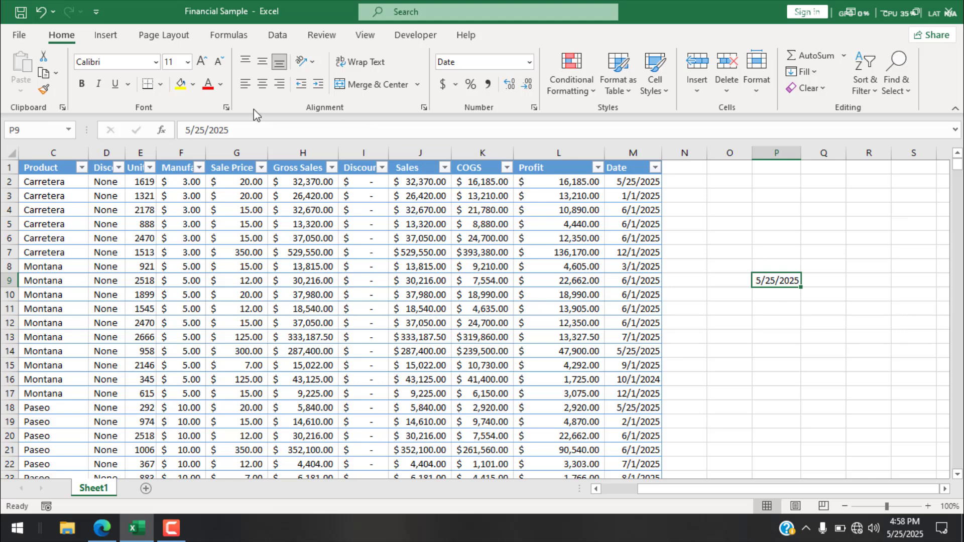
# - Add an 'A Date Occurring: Today' rule to P9 with a custom yellow fill
pyautogui.click(575, 89)
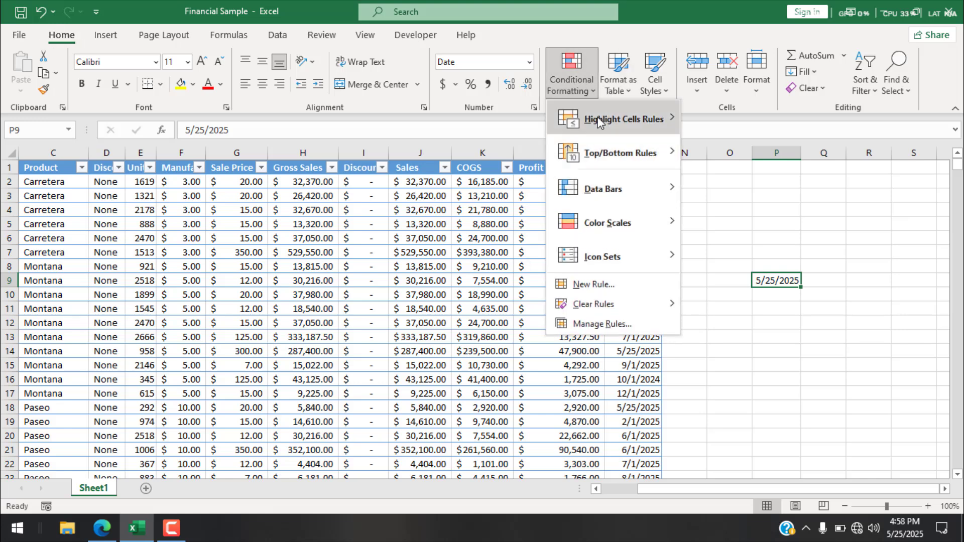
pyautogui.moveTo(644, 119)
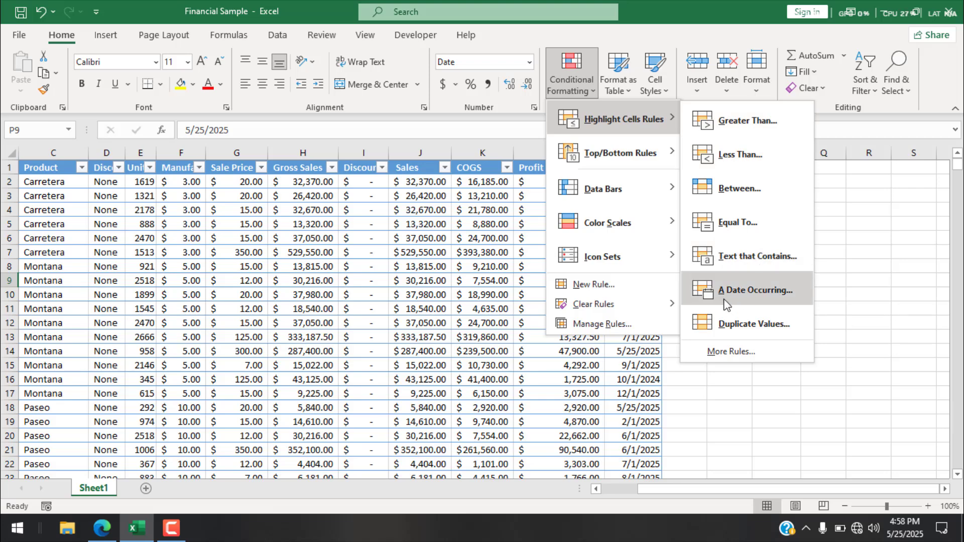
pyautogui.click(740, 300)
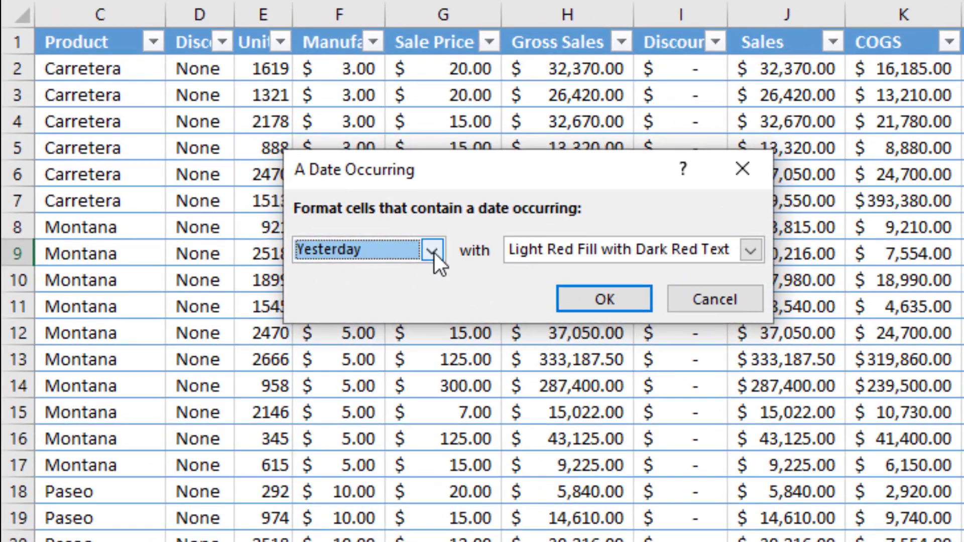
pyautogui.click(433, 250)
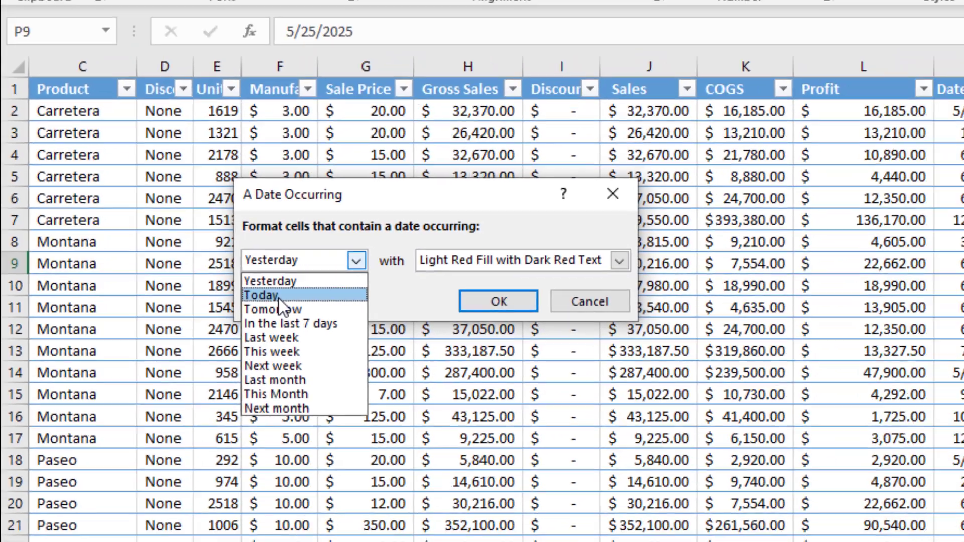
pyautogui.click(338, 292)
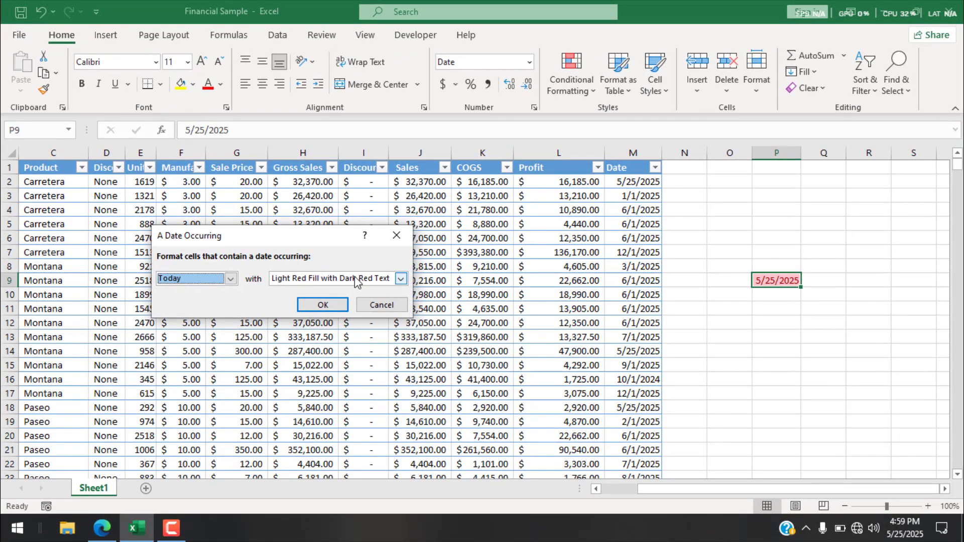
pyautogui.click(400, 279)
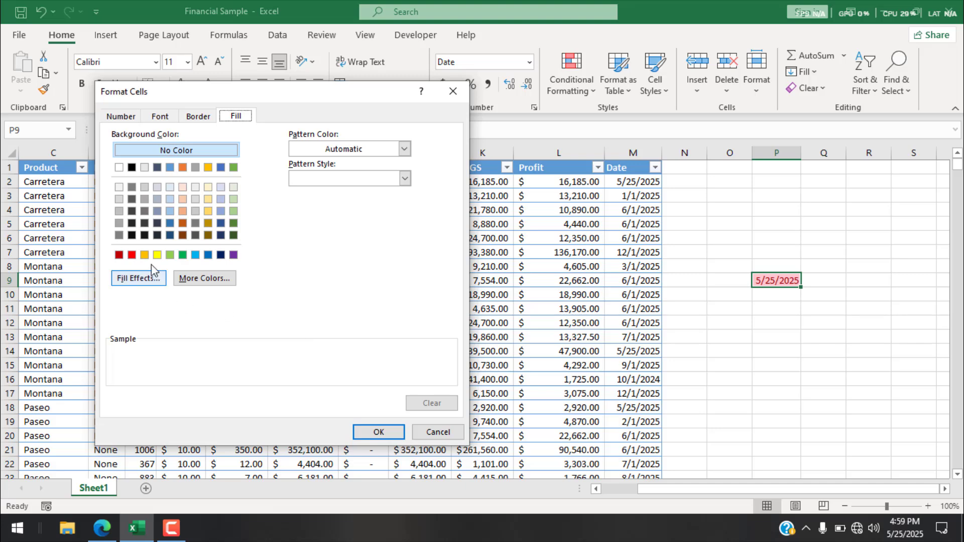
pyautogui.click(157, 255)
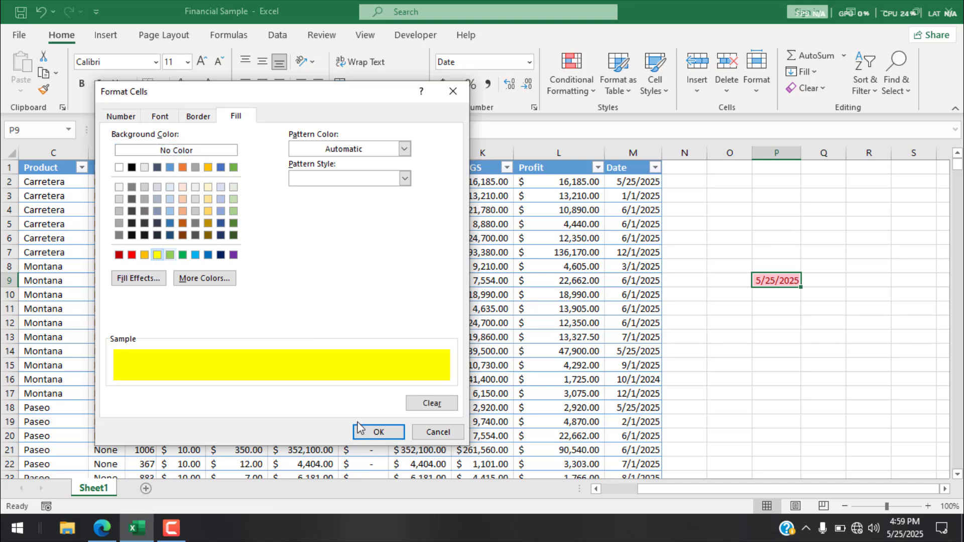
pyautogui.click(378, 432)
pyautogui.click(777, 308)
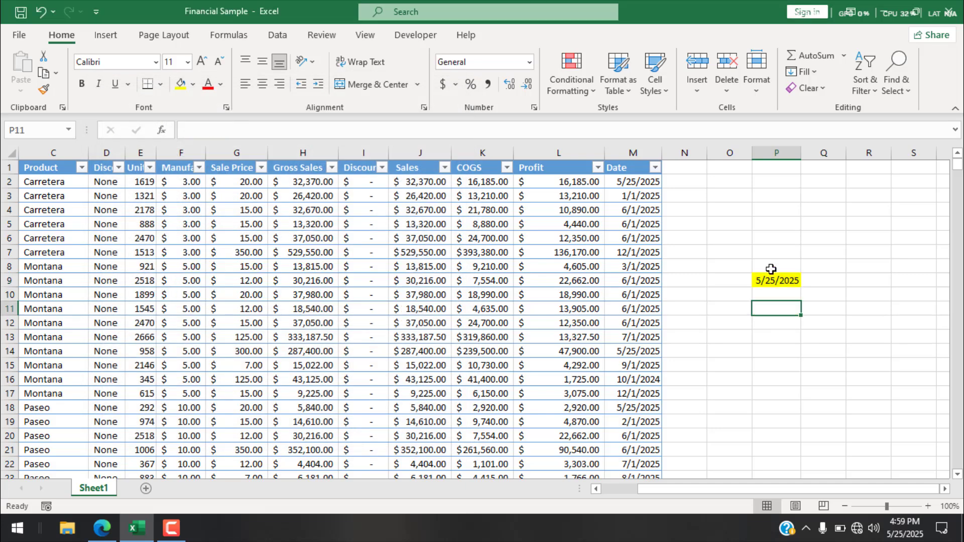
pyautogui.click(773, 281)
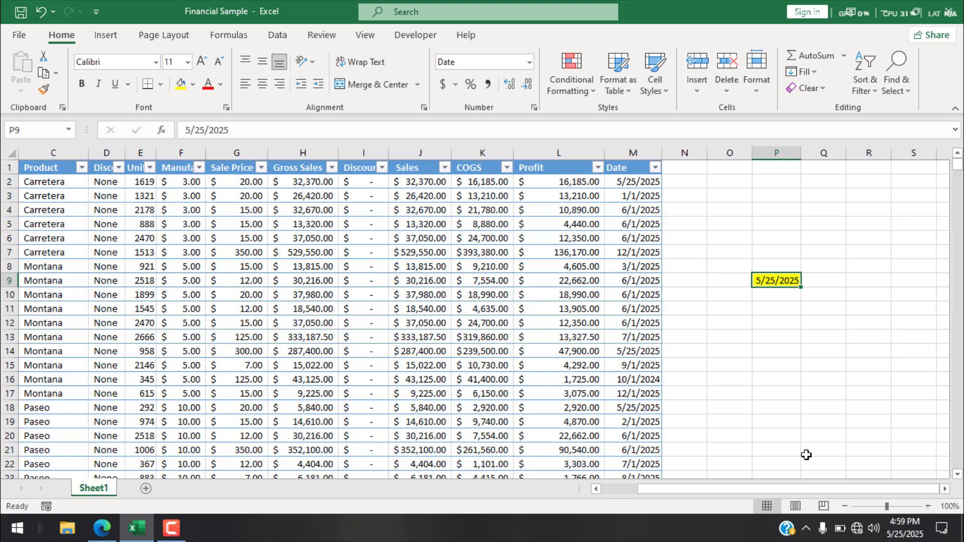
pyautogui.click(262, 130)
pyautogui.press('BackSpace')
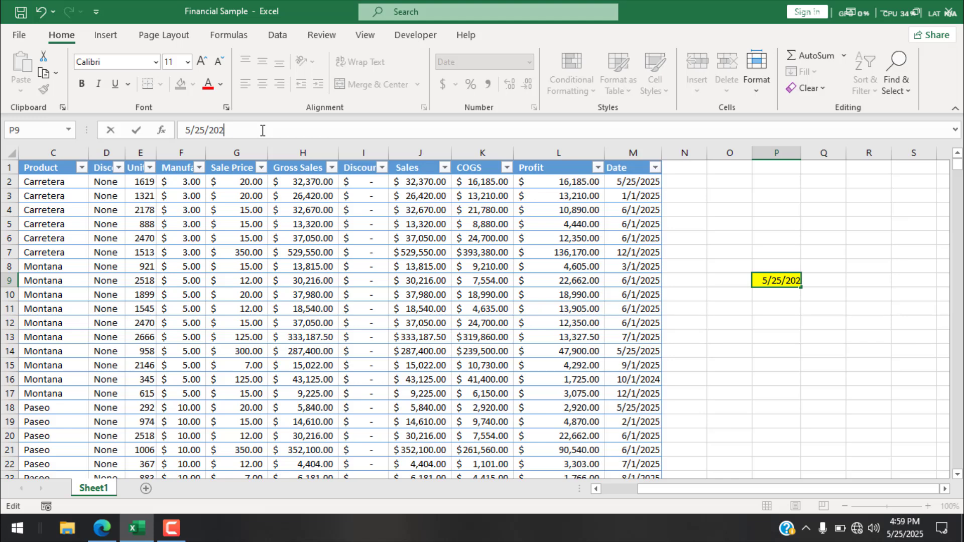
pyautogui.write('4')
pyautogui.press('Return')
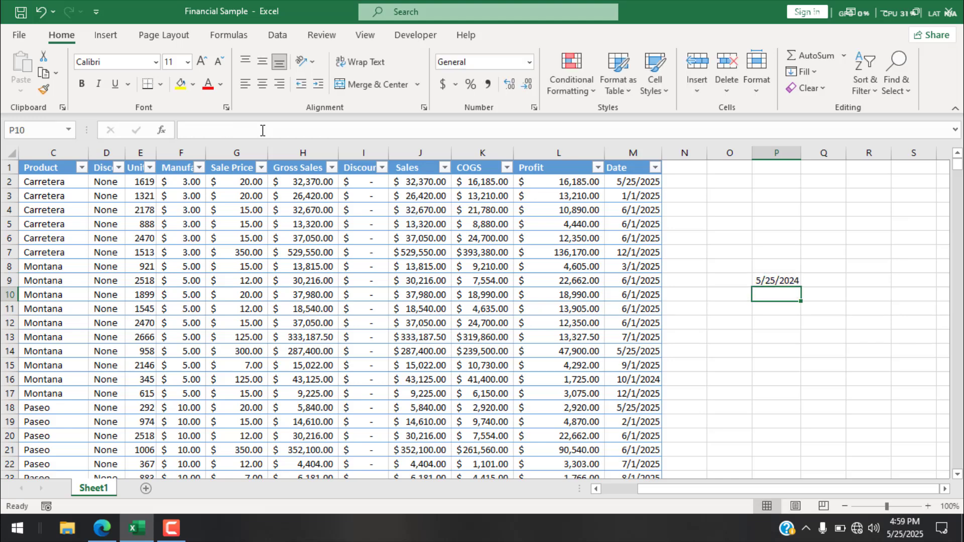
pyautogui.click(772, 284)
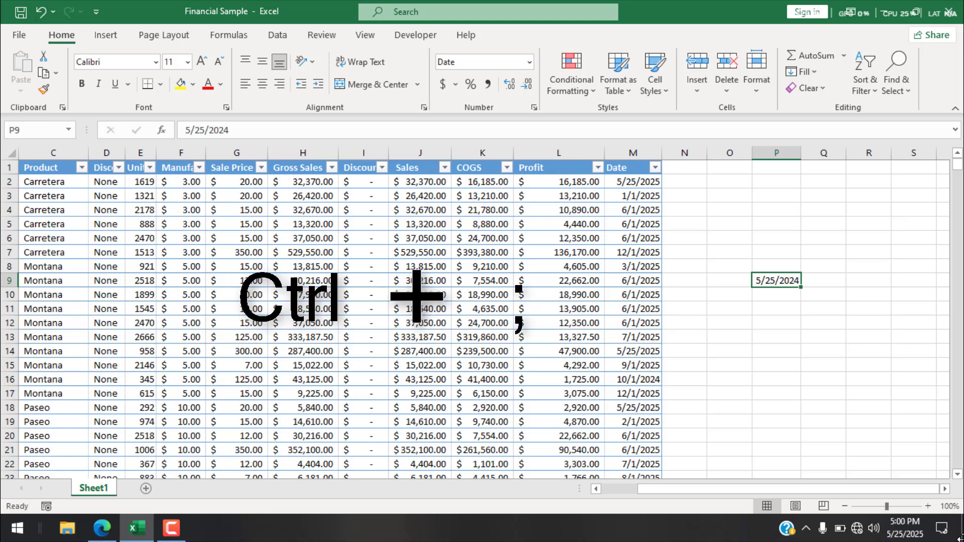
pyautogui.hotkey('ctrl', ';')
pyautogui.press('Return')
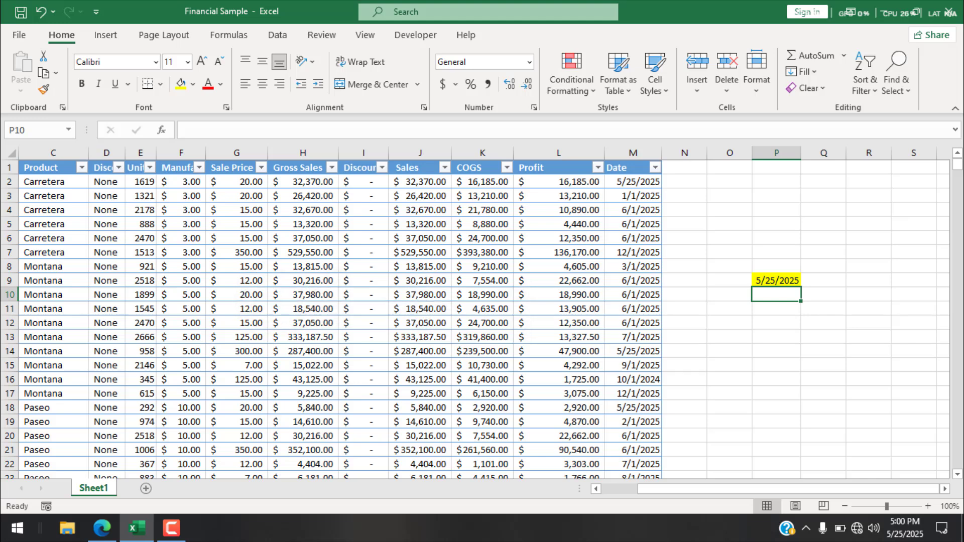
pyautogui.click(777, 279)
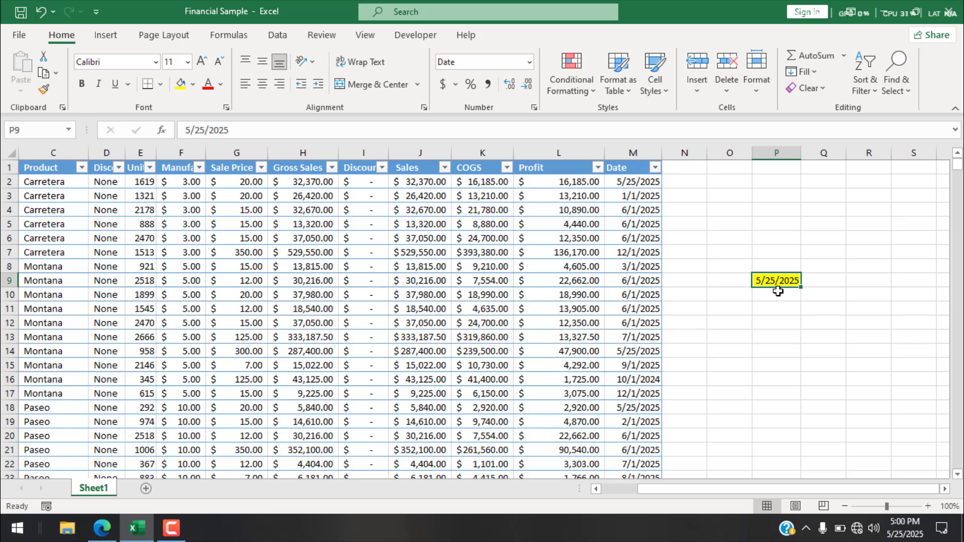
# - Clear All on P9, removing its test date and yellow formatting
pyautogui.click(792, 89)
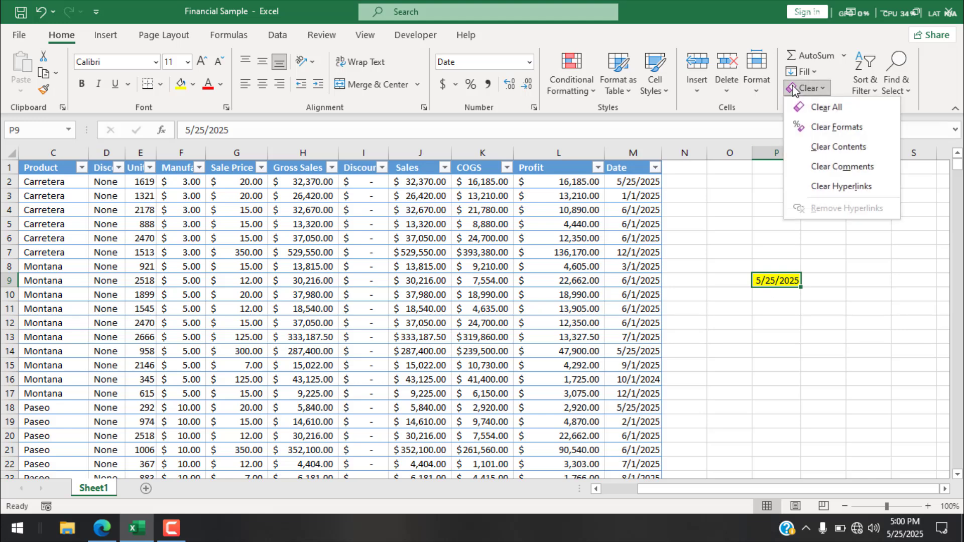
pyautogui.click(852, 111)
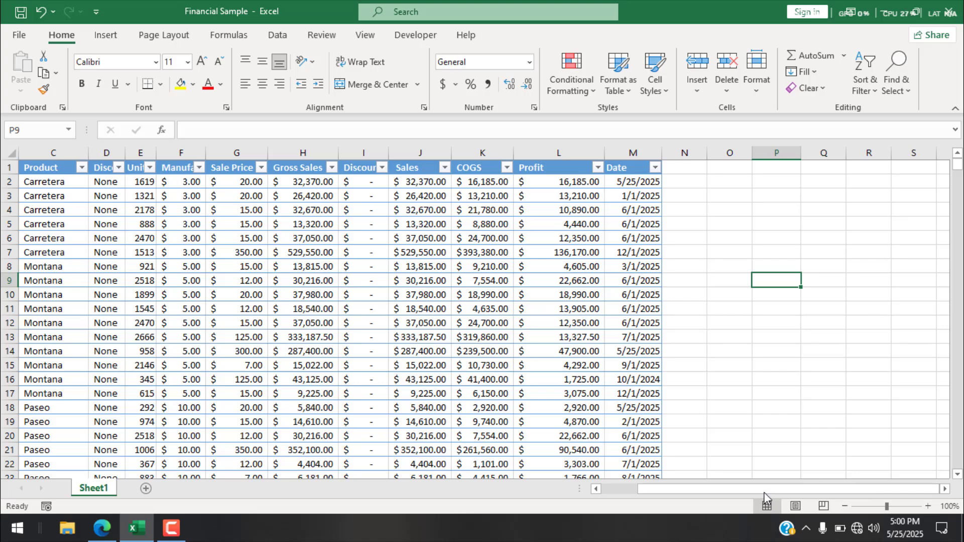
pyautogui.moveTo(764, 492); pyautogui.dragTo(728, 492)
pyautogui.click(311, 351)
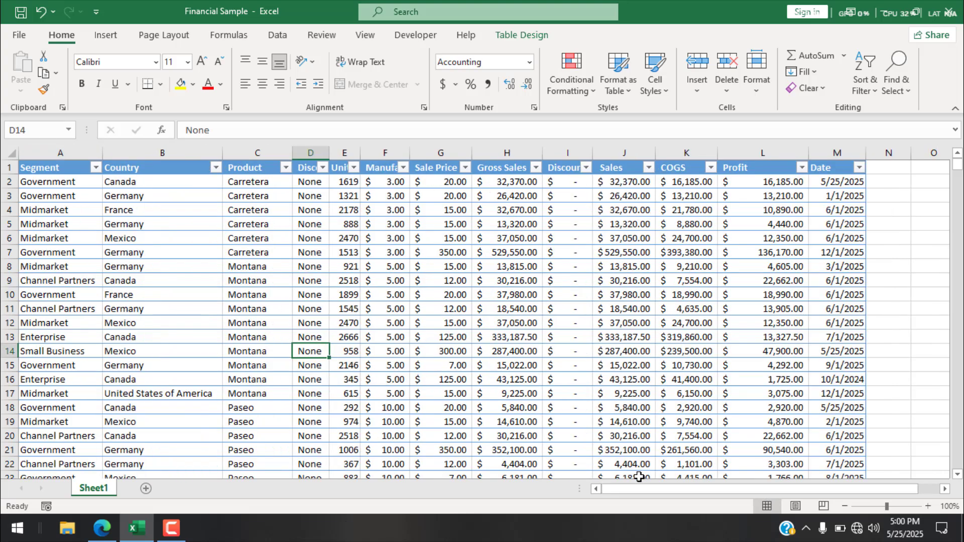
pyautogui.moveTo(633, 487); pyautogui.dragTo(742, 486)
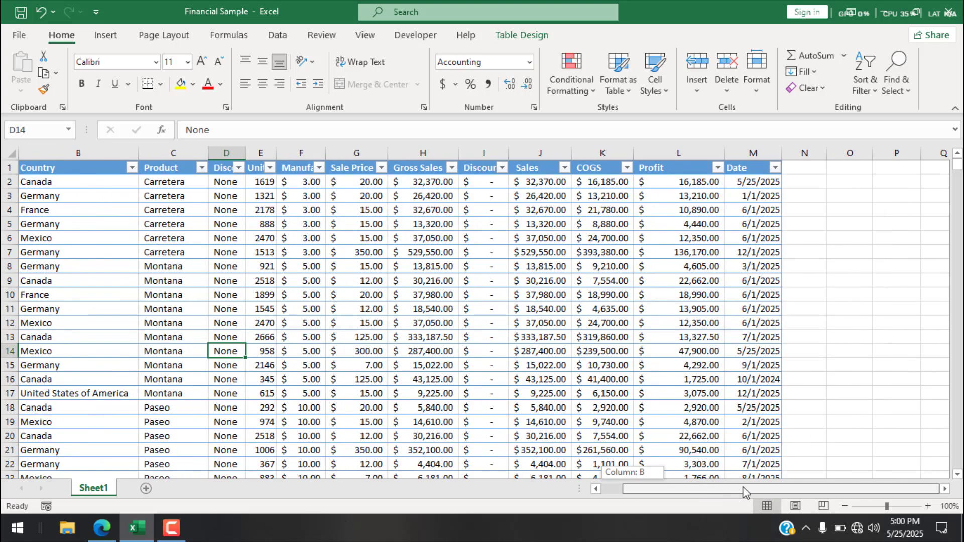
# - Select the Date column's range M1 to M701
pyautogui.click(741, 157)
pyautogui.click(746, 185)
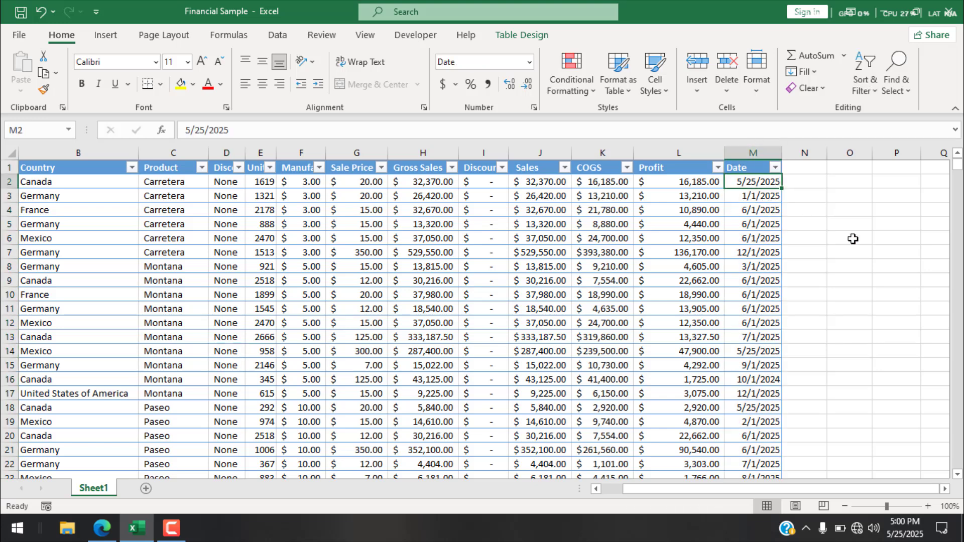
pyautogui.scroll(-4, 763, 233)
pyautogui.scroll(-14, 763, 232)
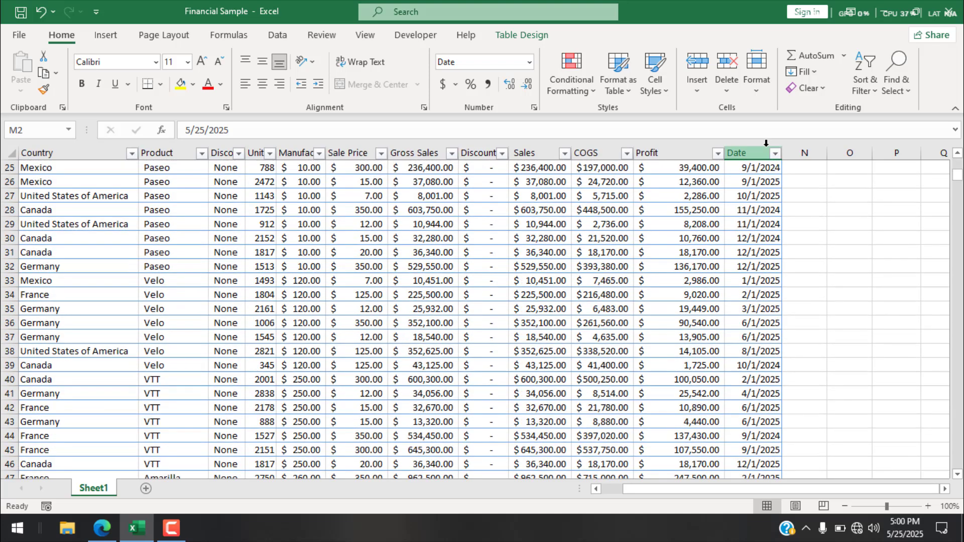
pyautogui.scroll(-8, 769, 371)
pyautogui.click(769, 370)
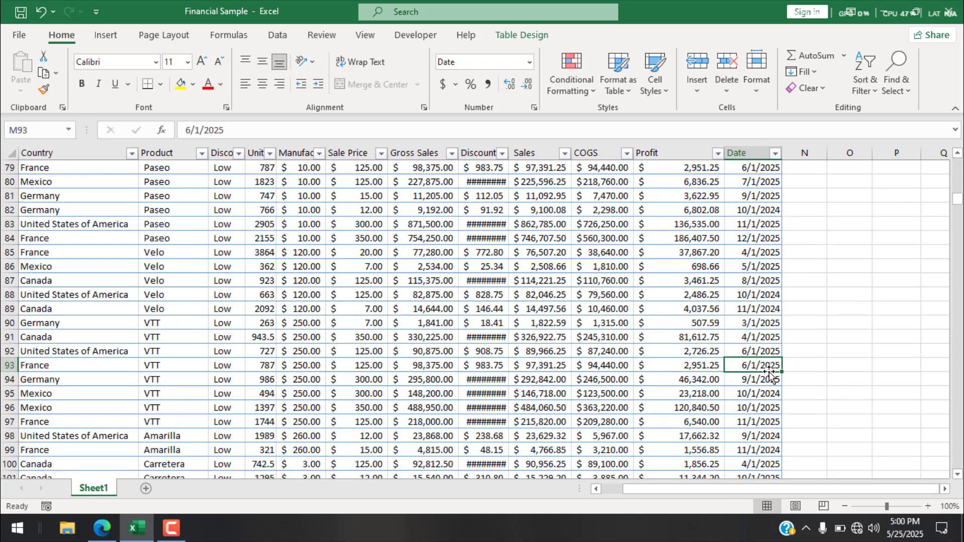
pyautogui.hotkey('ctrl', 'Down')
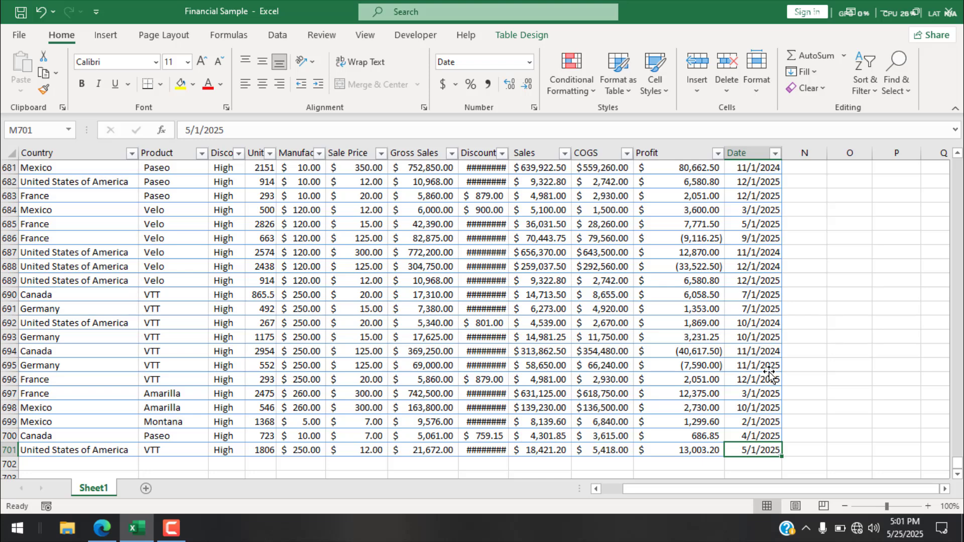
pyautogui.hotkey('ctrl', 'shift', 'Up')
pyautogui.hotkey('ctrl', 'shift', 'Down')
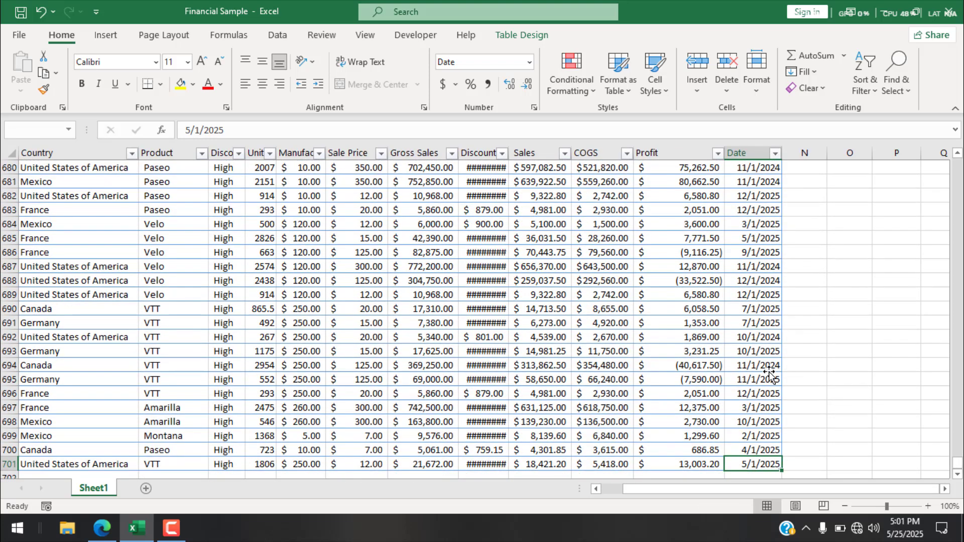
pyautogui.hotkey('ctrl', 'shift', 'Up')
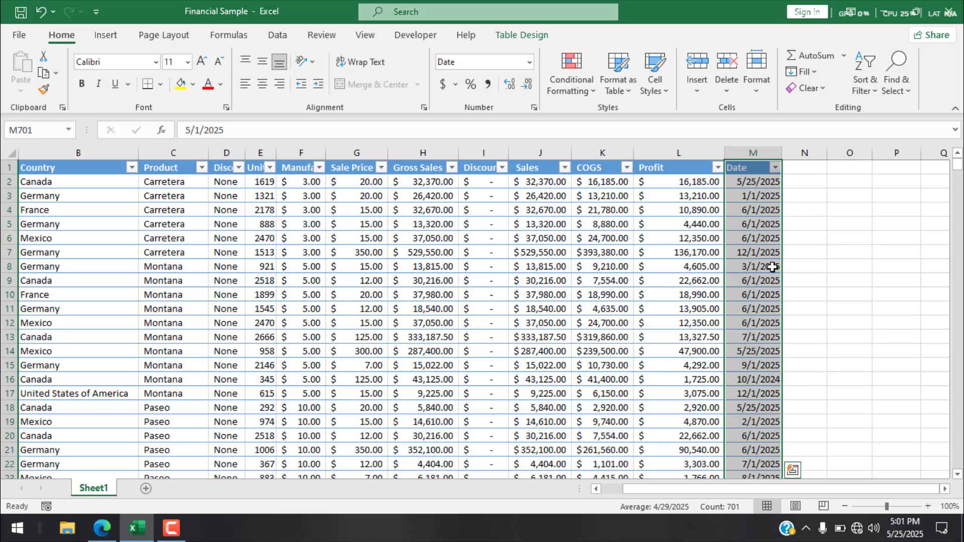
pyautogui.scroll(-20, 750, 221)
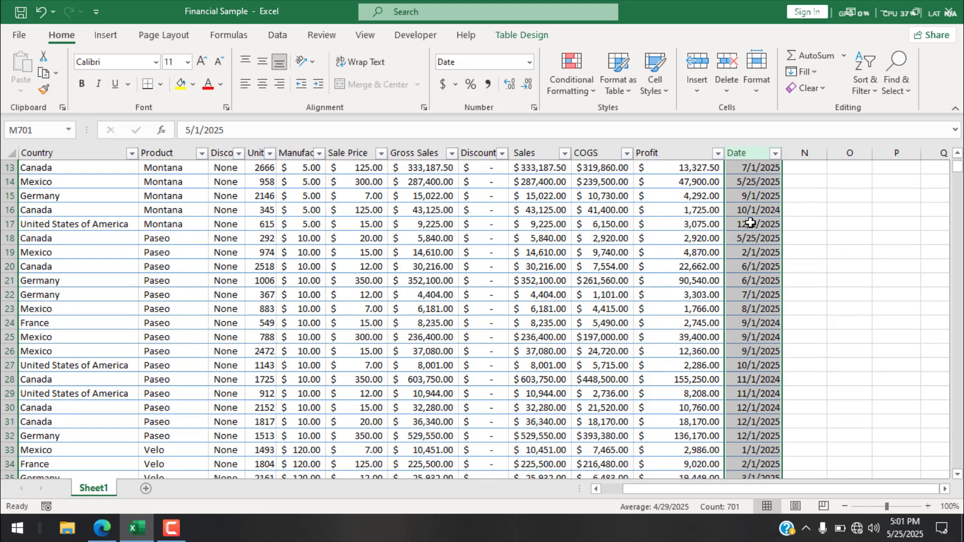
pyautogui.scroll(-20, 752, 223)
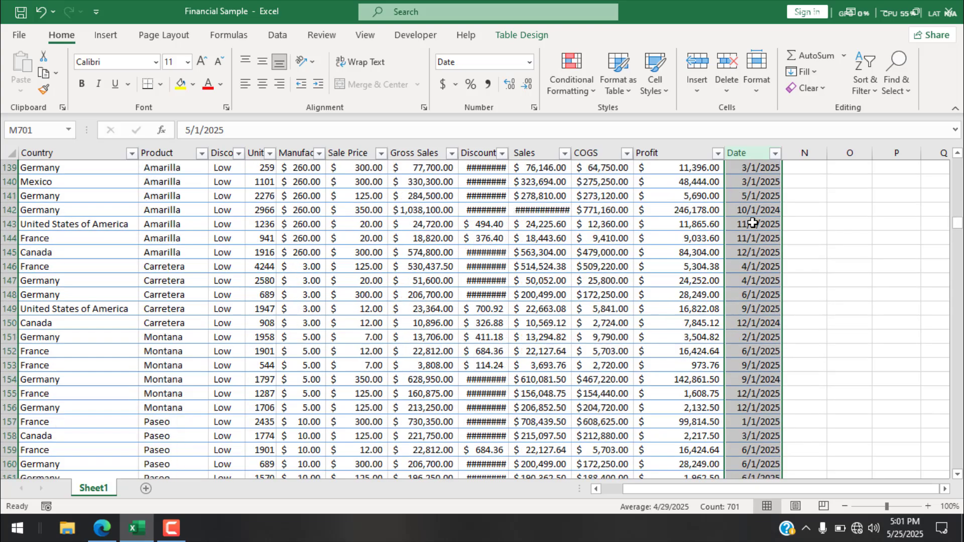
pyautogui.scroll(-20, 751, 202)
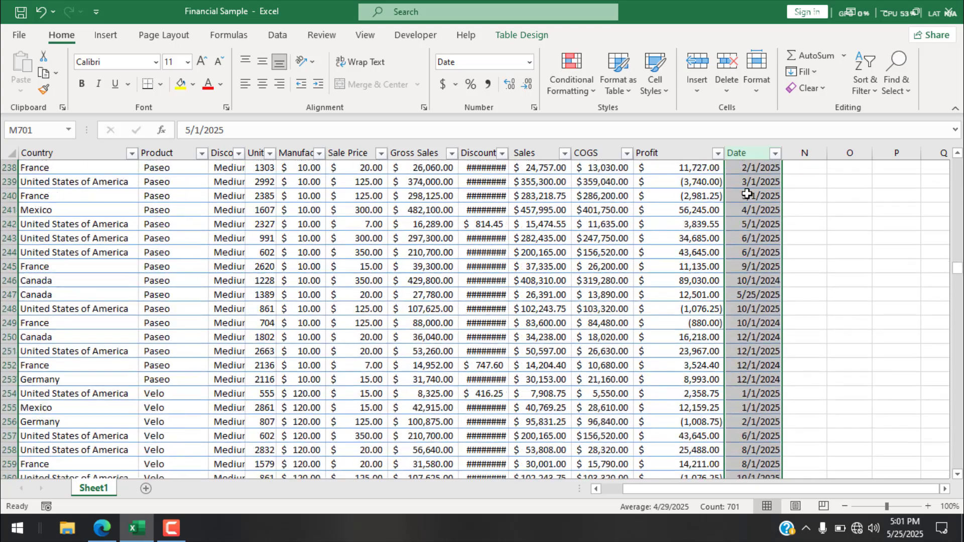
pyautogui.scroll(-20, 760, 290)
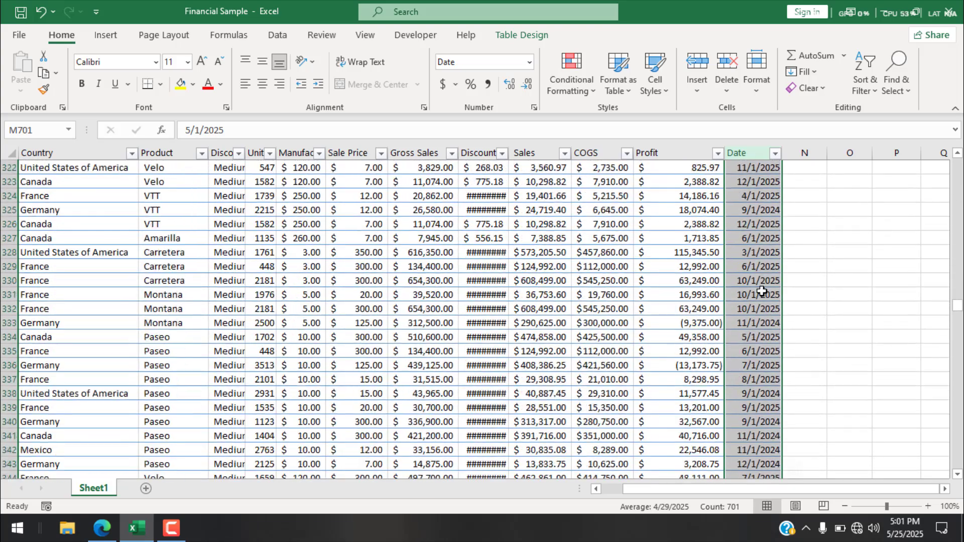
pyautogui.scroll(-20, 764, 304)
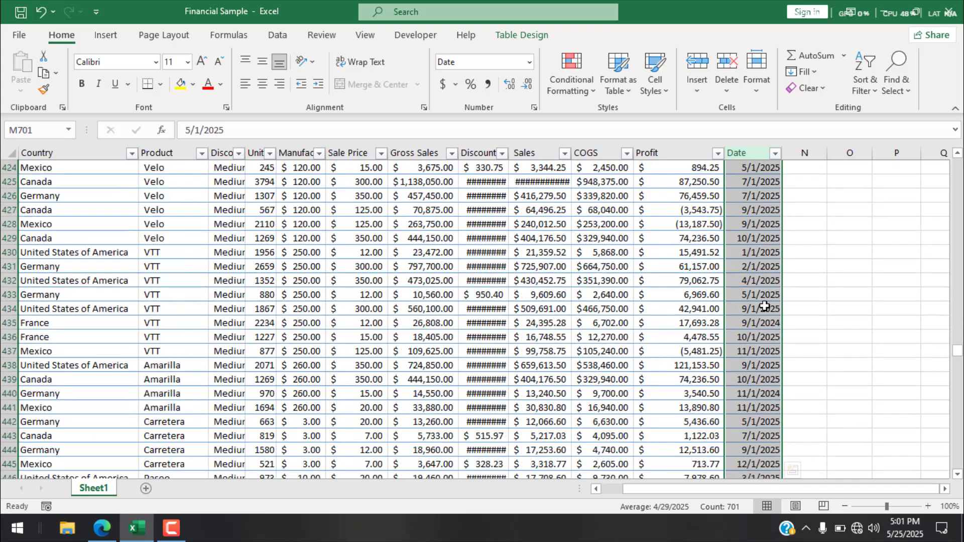
pyautogui.moveTo(955, 393); pyautogui.dragTo(957, 160)
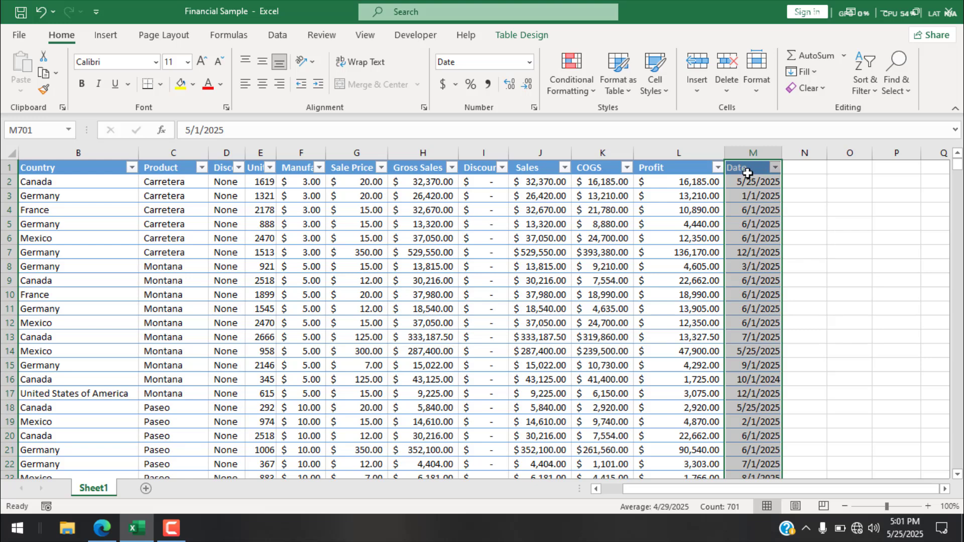
# - Apply an 'A Date Occurring: Today' rule with custom yellow fill to M1:M701
pyautogui.press('Return')
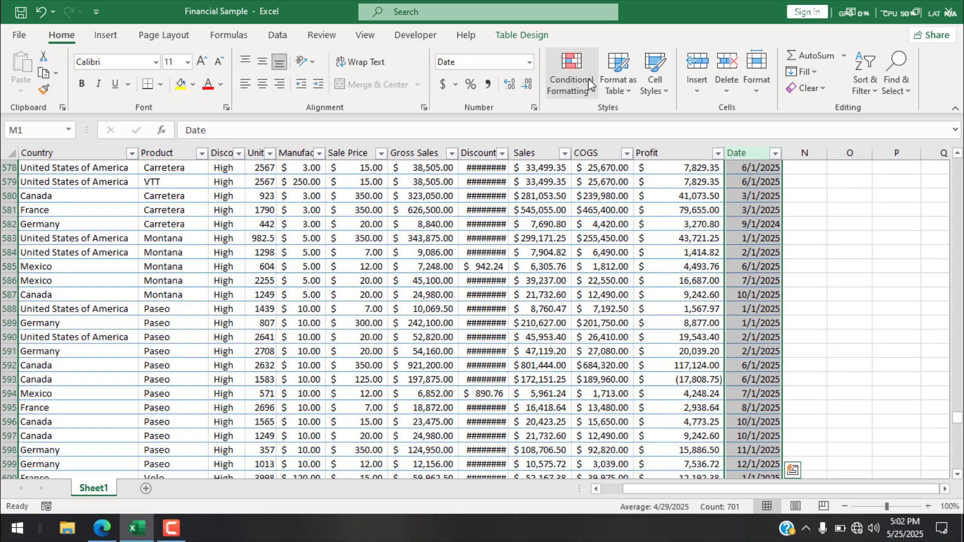
pyautogui.click(588, 79)
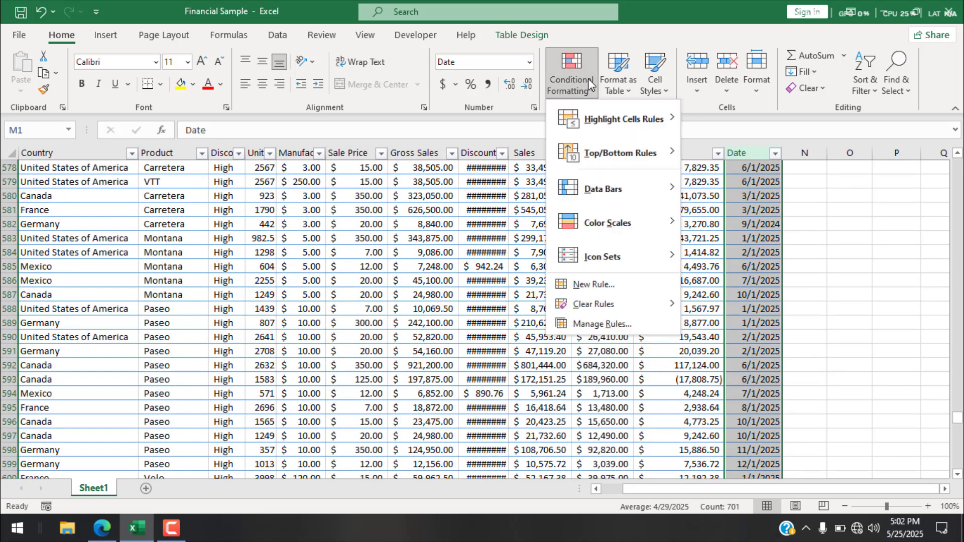
pyautogui.moveTo(588, 125)
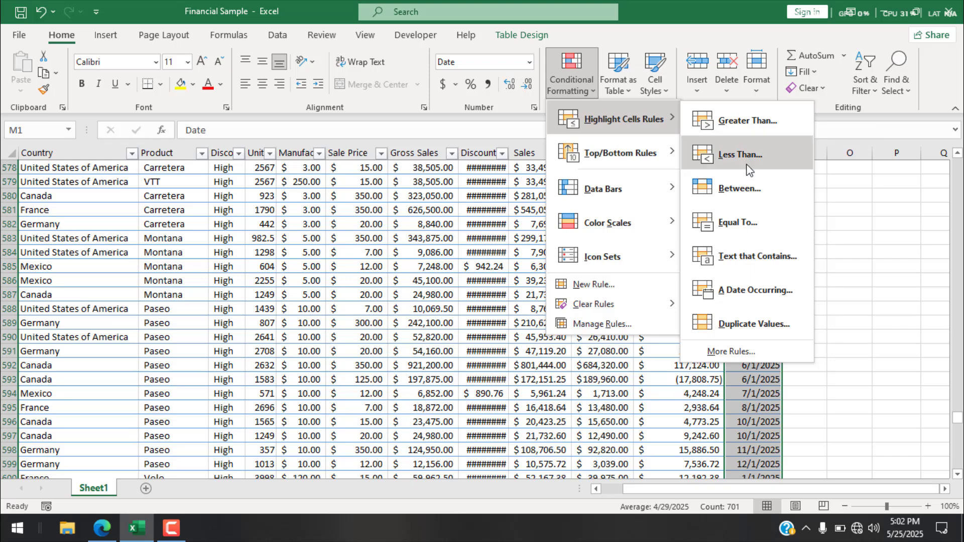
pyautogui.click(734, 296)
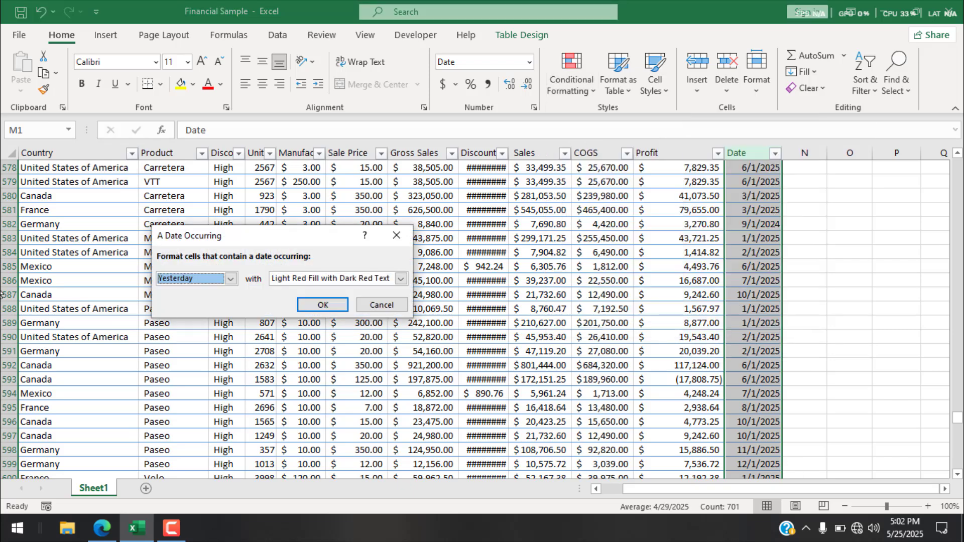
pyautogui.click(231, 278)
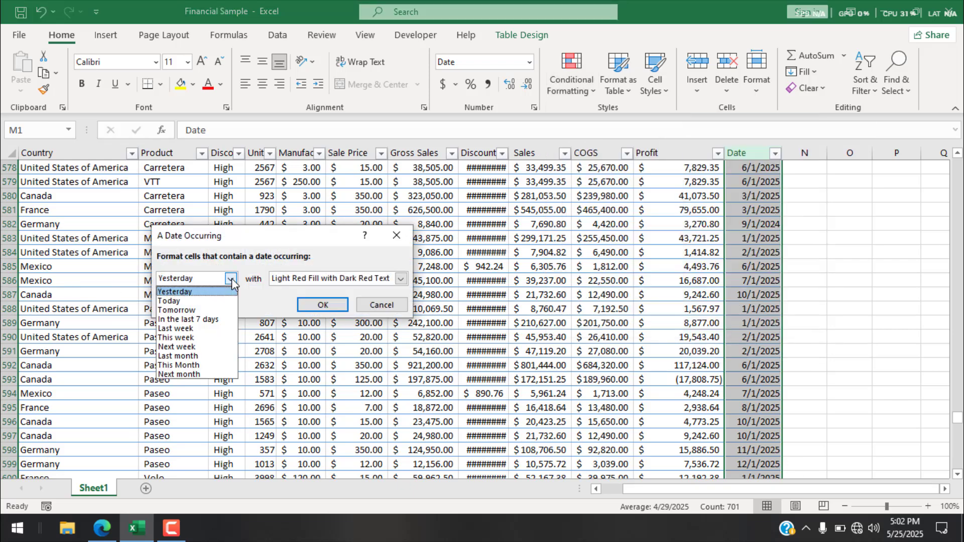
pyautogui.click(185, 297)
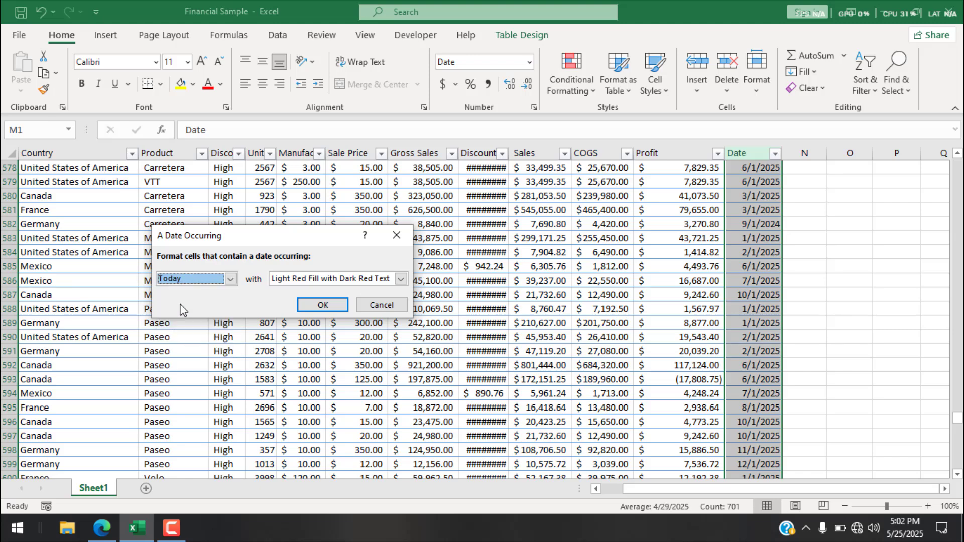
pyautogui.click(401, 278)
pyautogui.click(312, 347)
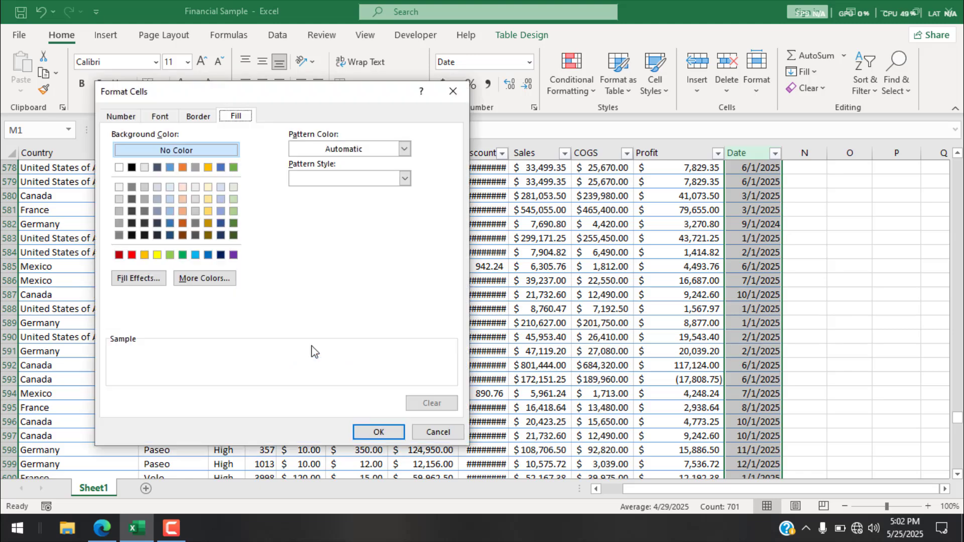
pyautogui.click(156, 255)
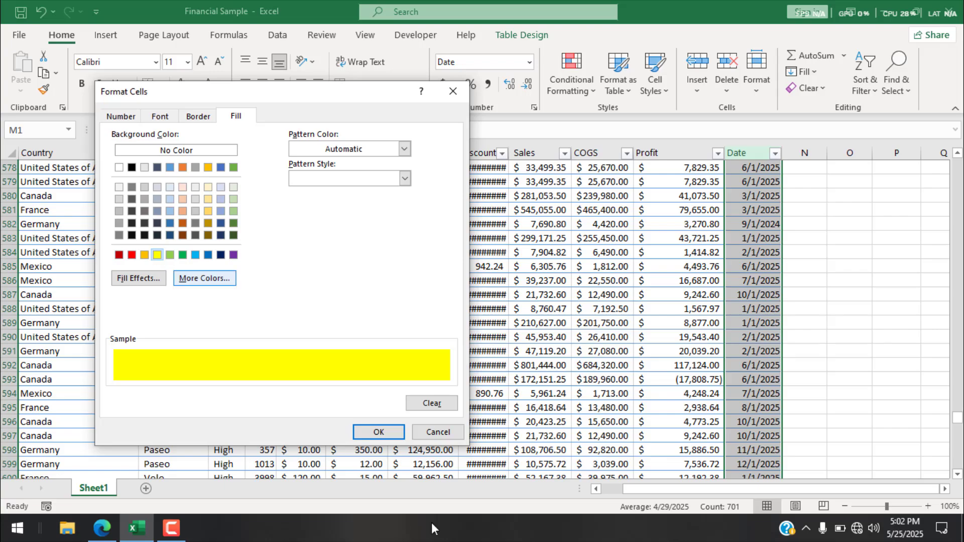
pyautogui.click(385, 430)
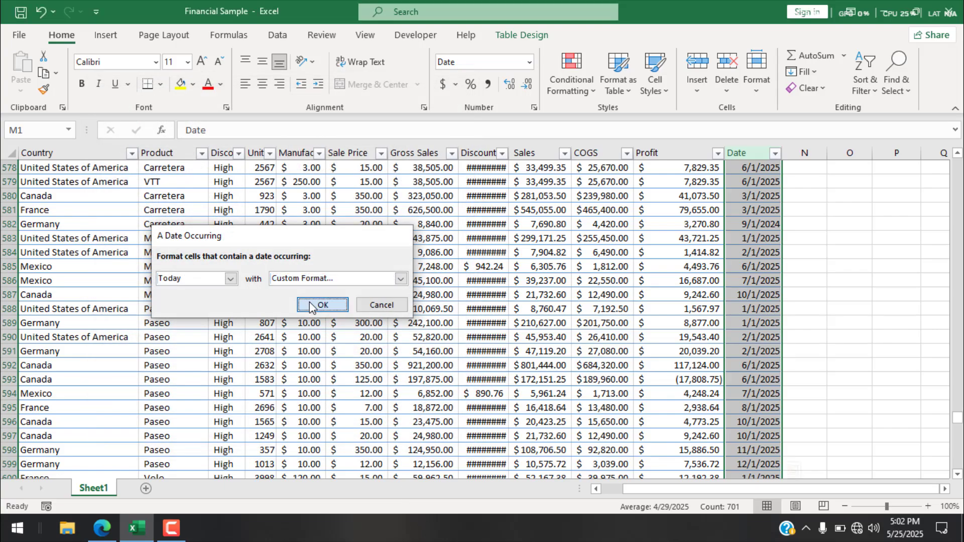
pyautogui.click(322, 305)
pyautogui.scroll(20, 884, 250)
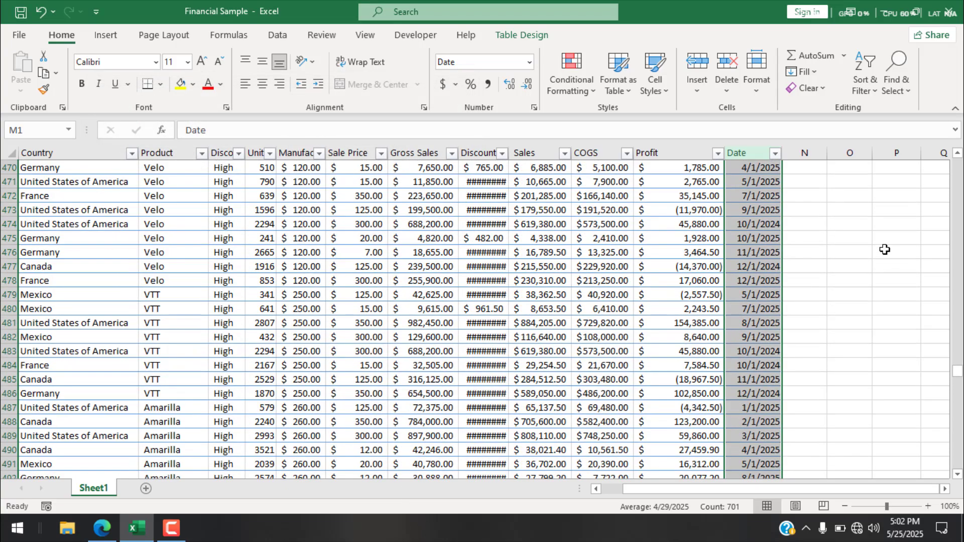
pyautogui.scroll(20, 884, 249)
pyautogui.moveTo(956, 301); pyautogui.dragTo(944, 142)
pyautogui.click(792, 197)
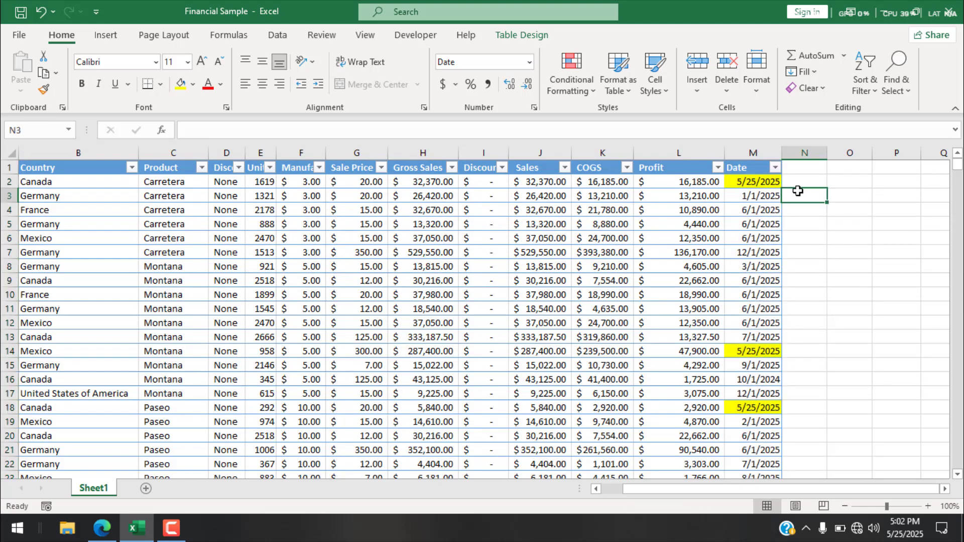
pyautogui.click(758, 187)
pyautogui.scroll(-3, 759, 377)
pyautogui.click(759, 211)
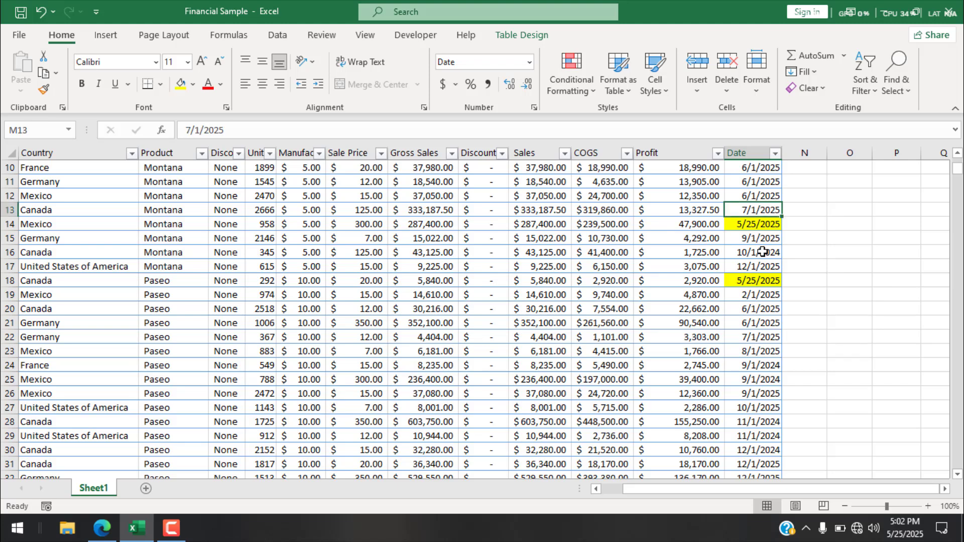
pyautogui.click(762, 279)
pyautogui.click(763, 225)
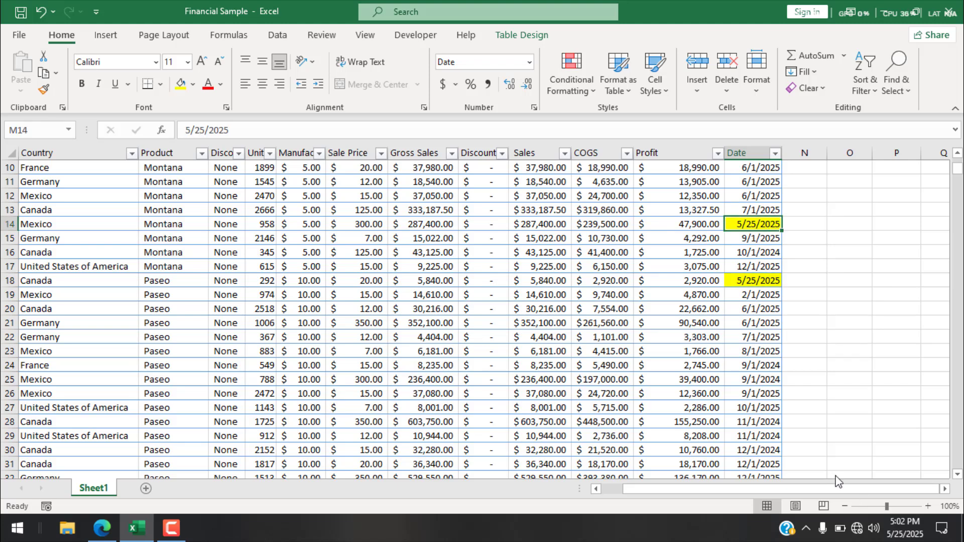
pyautogui.scroll(-5, 778, 392)
pyautogui.click(777, 323)
pyautogui.scroll(-8, 787, 427)
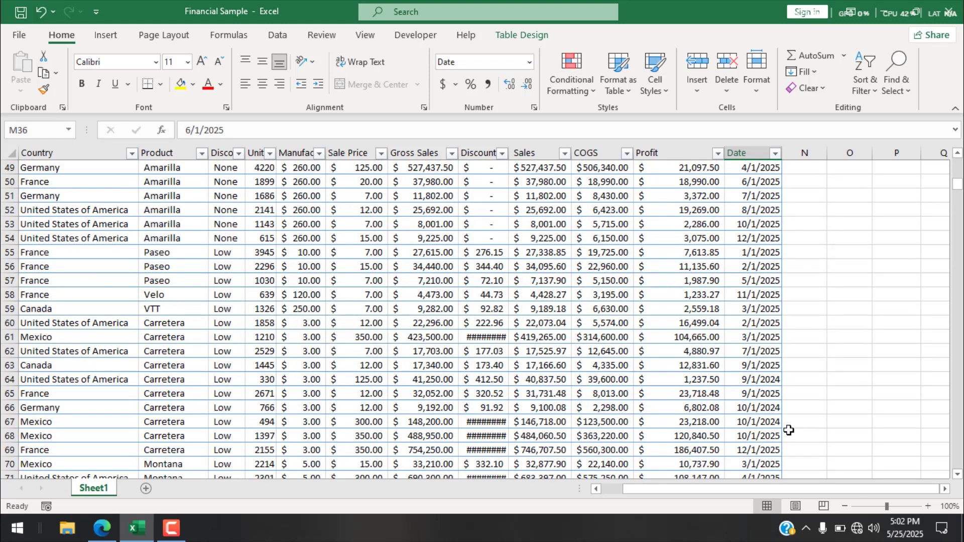
pyautogui.scroll(-12, 788, 430)
pyautogui.scroll(5, 788, 430)
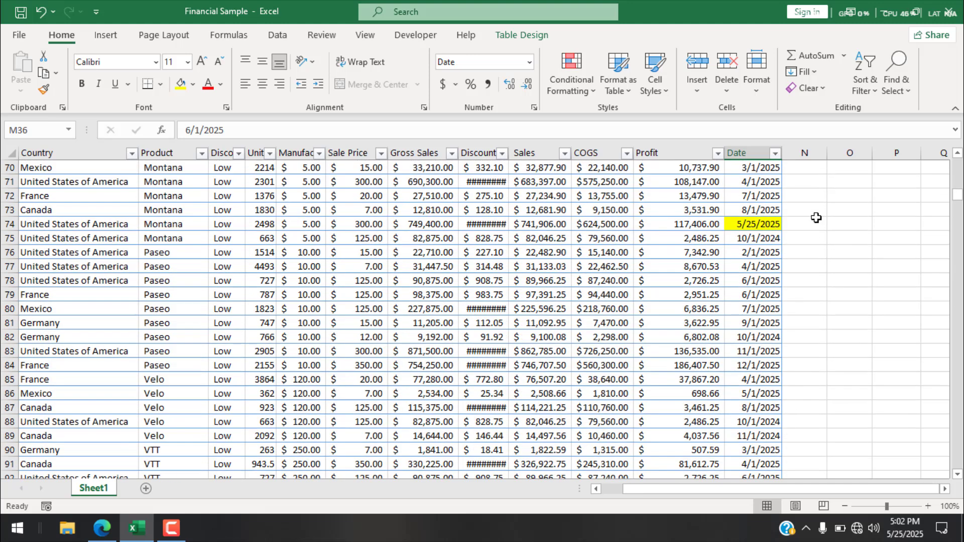
pyautogui.click(758, 223)
pyautogui.scroll(7, 809, 266)
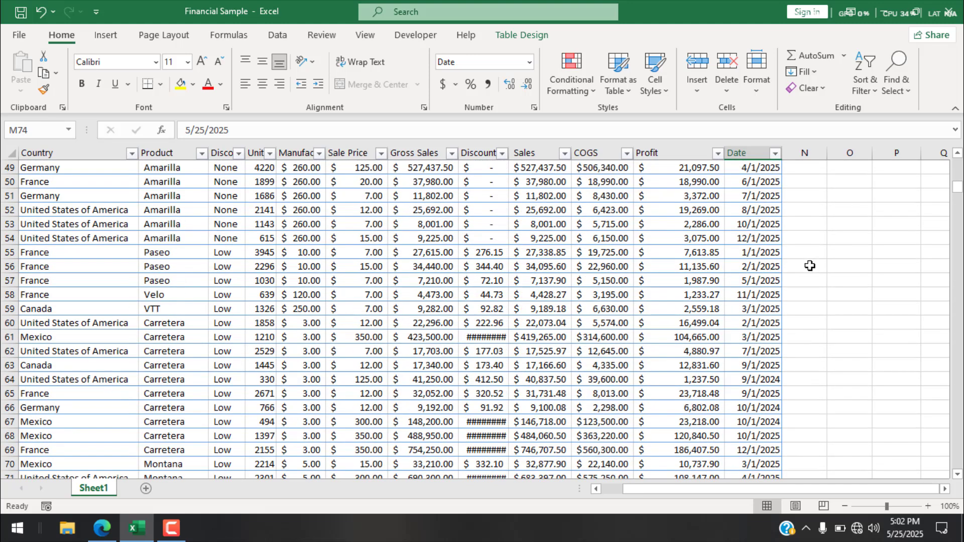
pyautogui.scroll(16, 809, 265)
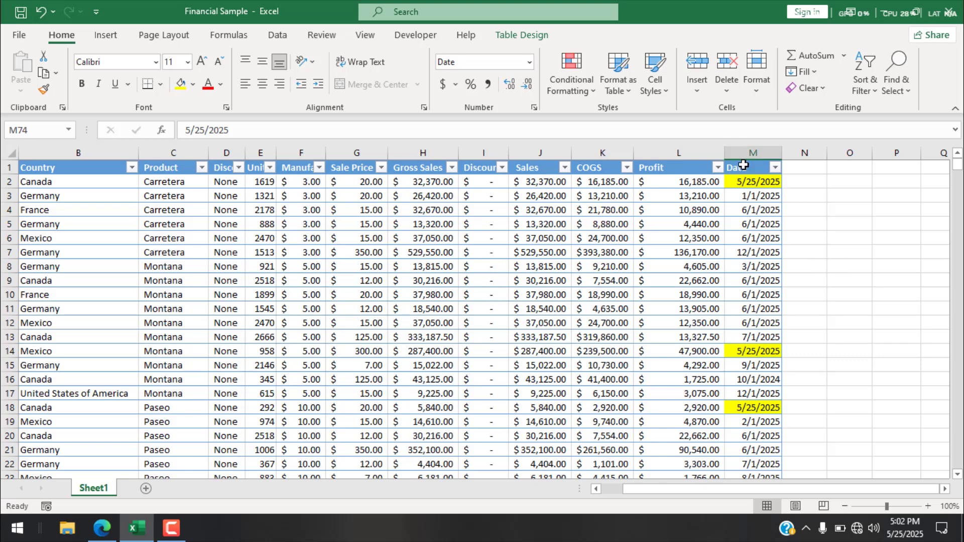
pyautogui.click(743, 145)
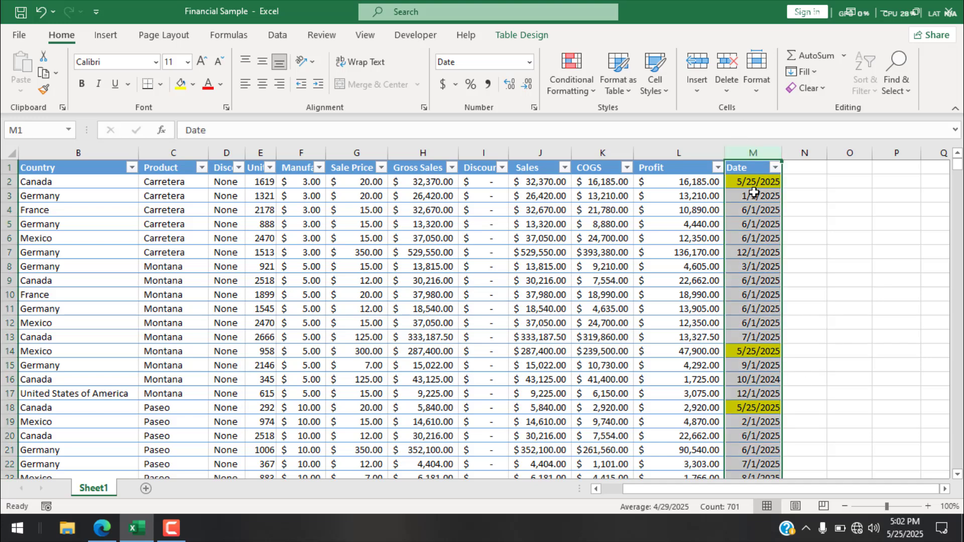
# - Clear the conditional formatting rules from the selected Date column
pyautogui.click(566, 80)
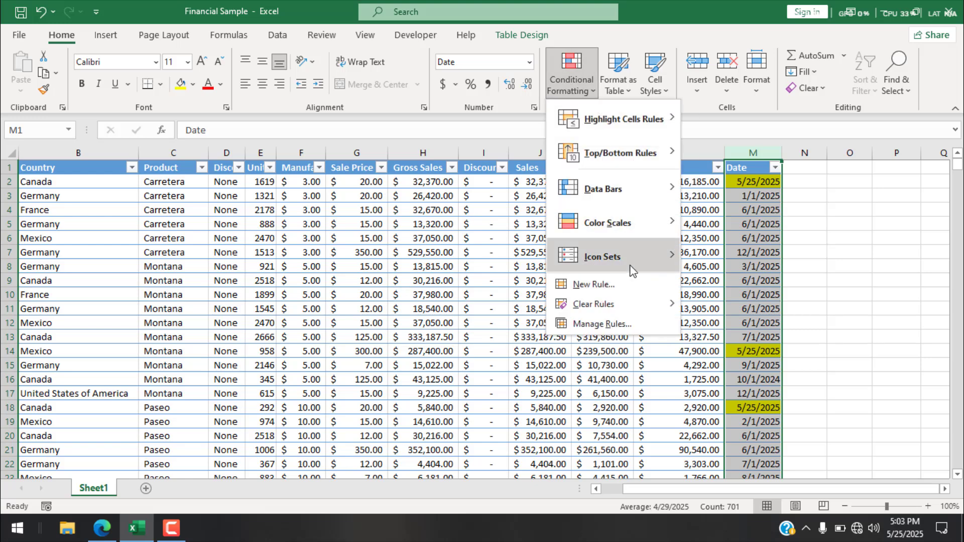
pyautogui.moveTo(627, 304)
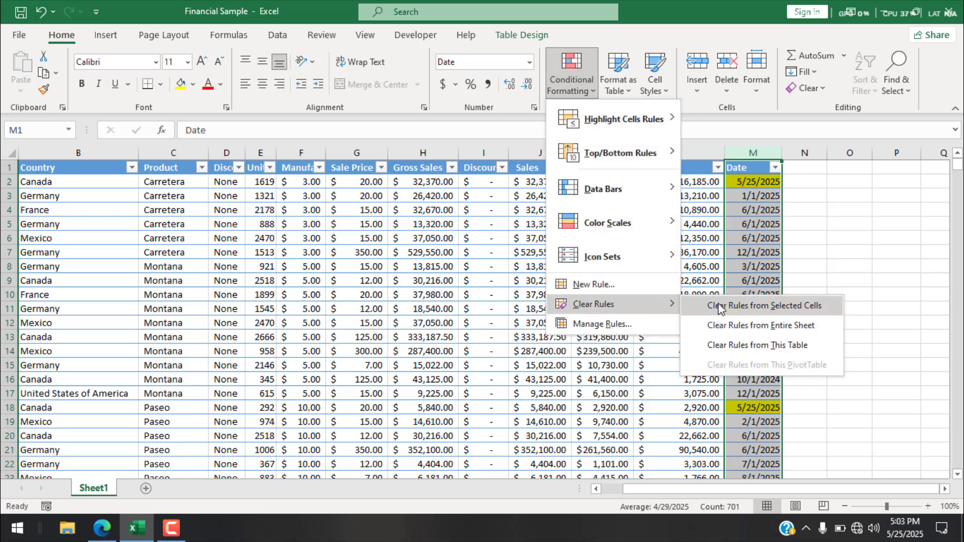
pyautogui.click(806, 313)
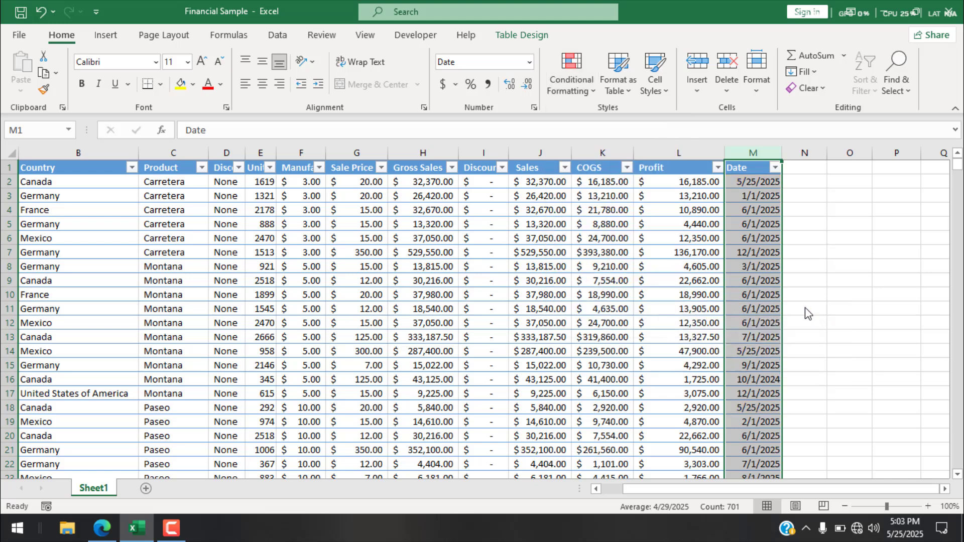
# - Check M2 is unhighlighted, then reselect the whole Date column
pyautogui.click(762, 191)
pyautogui.click(762, 185)
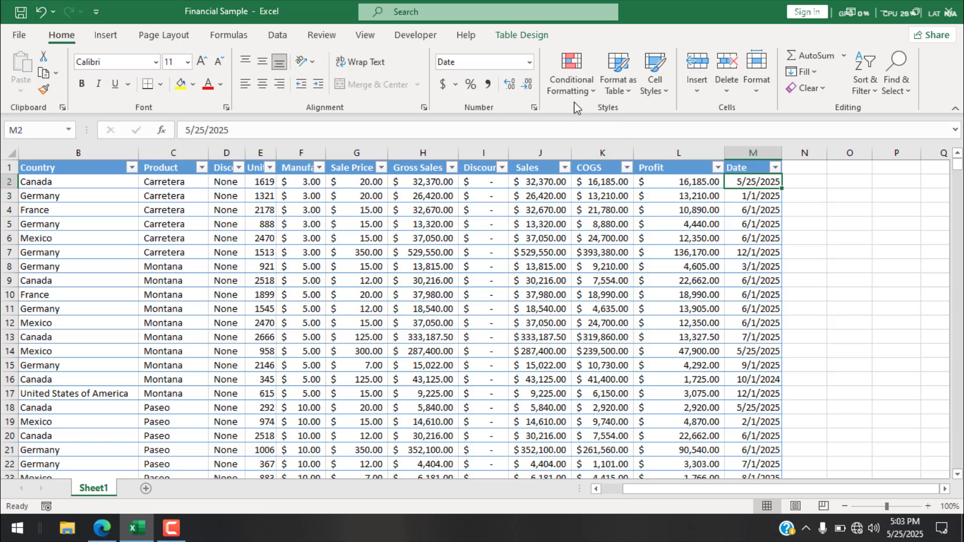
pyautogui.click(748, 152)
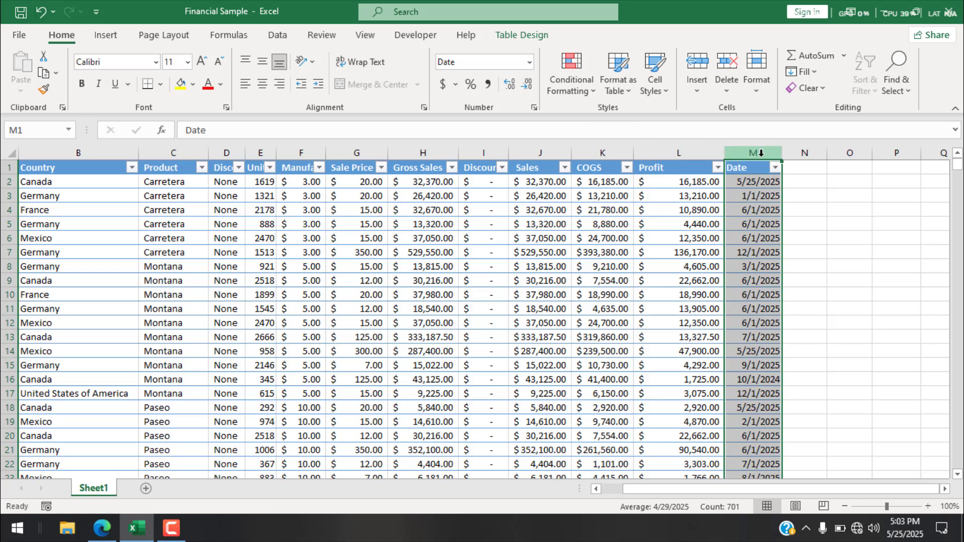
pyautogui.hotkey('ctrl', 'shift', 'Down')
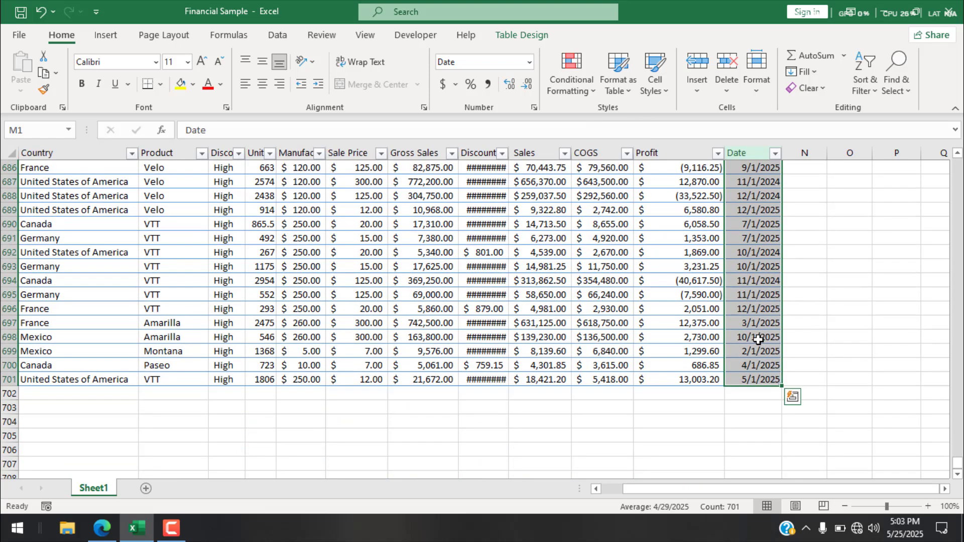
pyautogui.scroll(20, 758, 340)
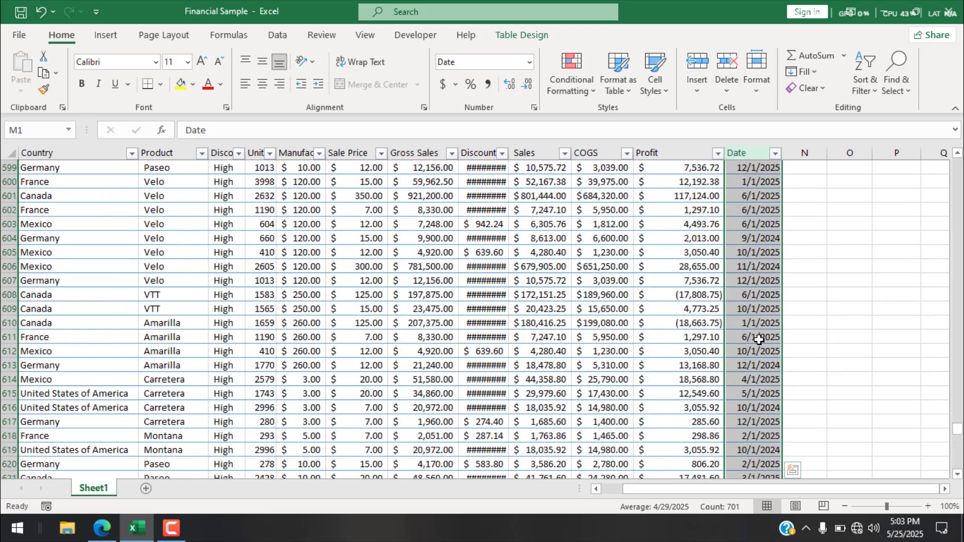
pyautogui.scroll(20, 758, 339)
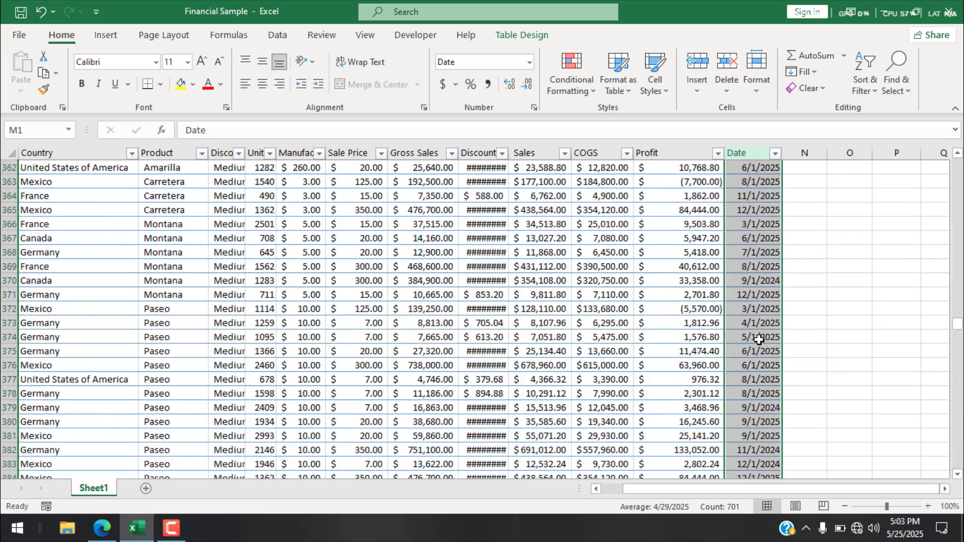
# - Start a 'Use a formula' rule and enter =$M$1=Today() as its formula
pyautogui.click(573, 75)
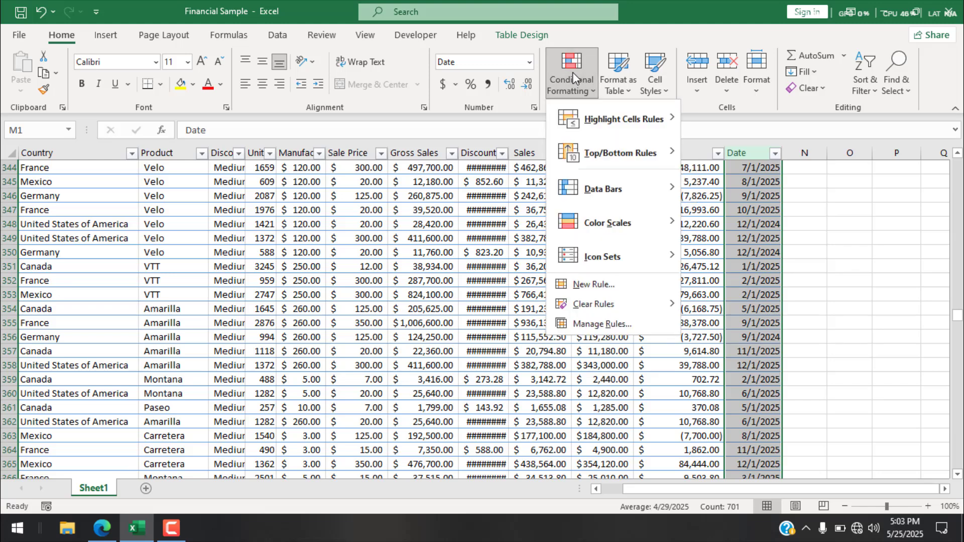
pyautogui.moveTo(597, 158)
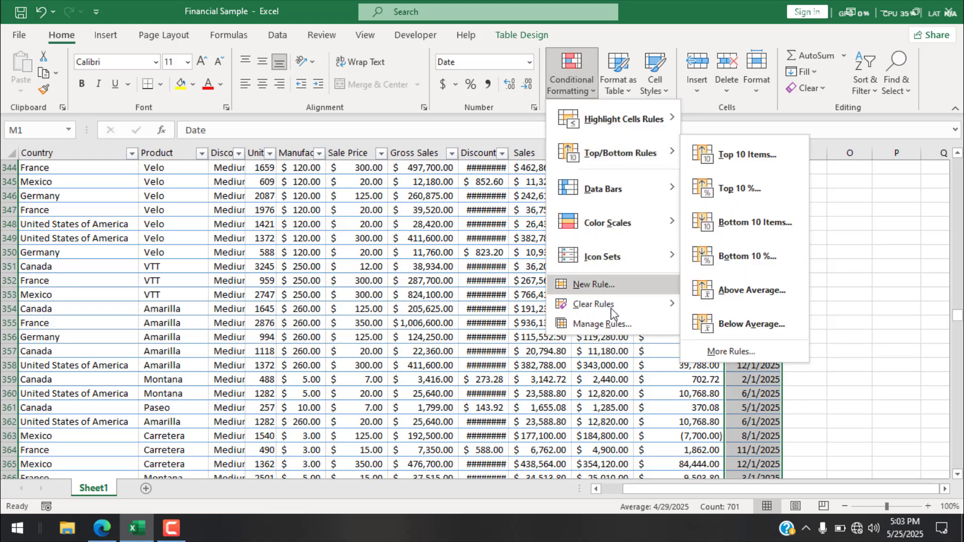
pyautogui.click(607, 284)
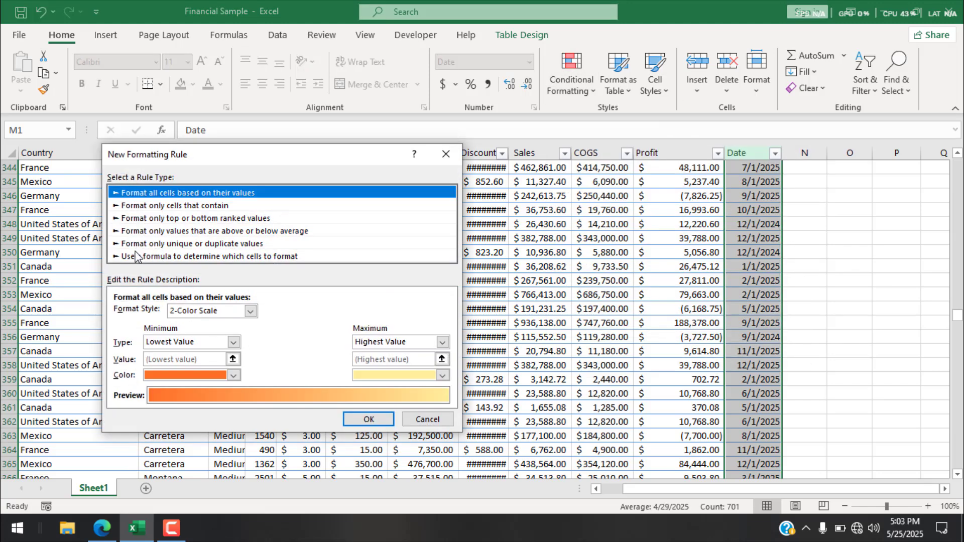
pyautogui.click(143, 257)
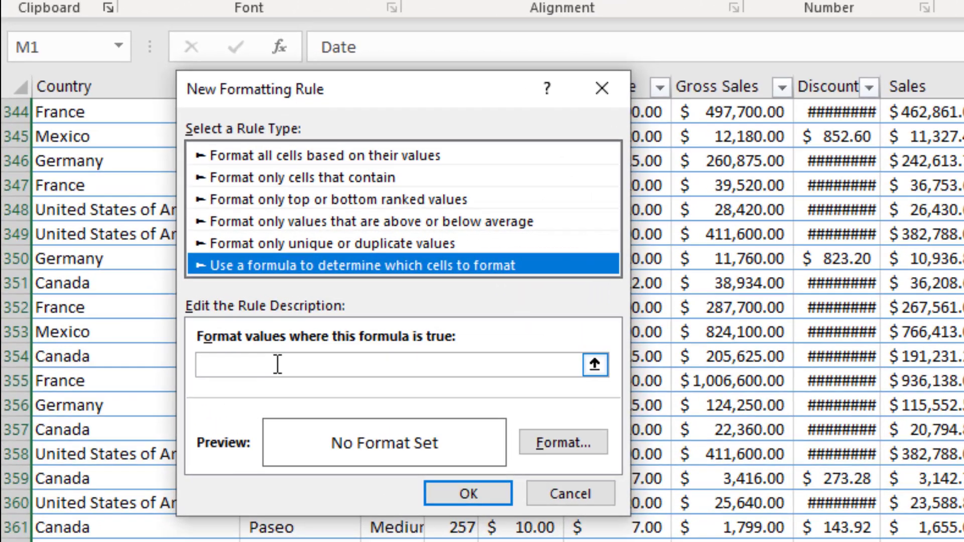
pyautogui.click(160, 313)
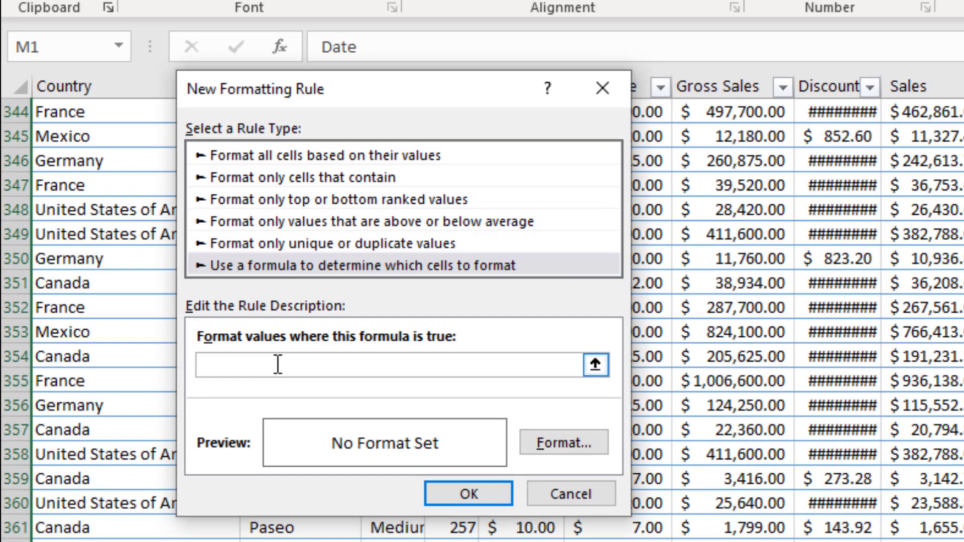
pyautogui.scroll(20, 101, 301)
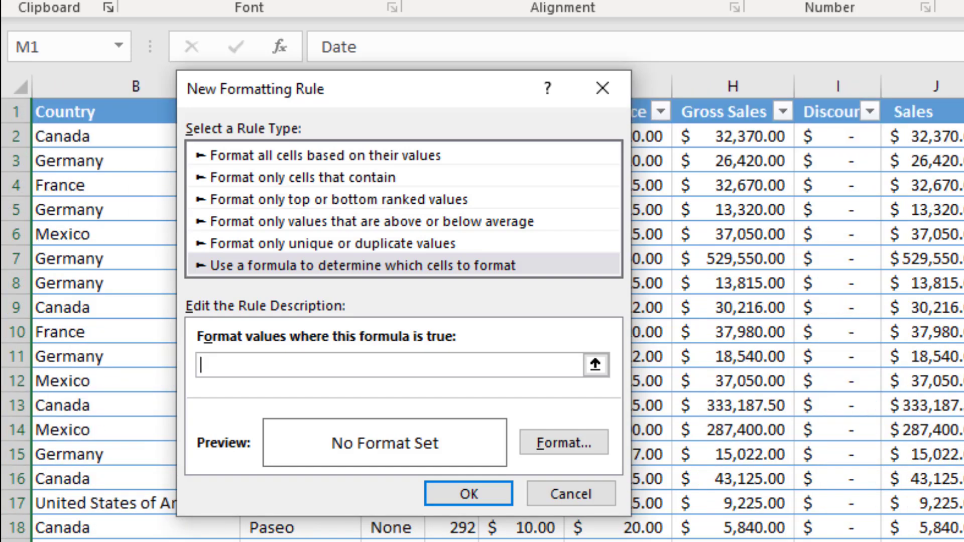
pyautogui.write('=$M$1=')
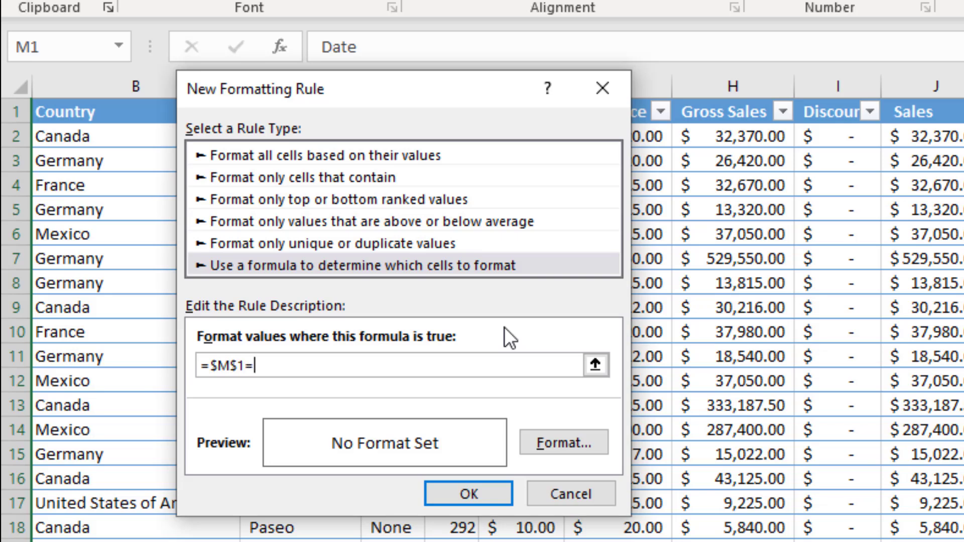
pyautogui.write('Today()')
# - Set the =$M$1=Today() rule's format to a yellow fill
pyautogui.click(533, 446)
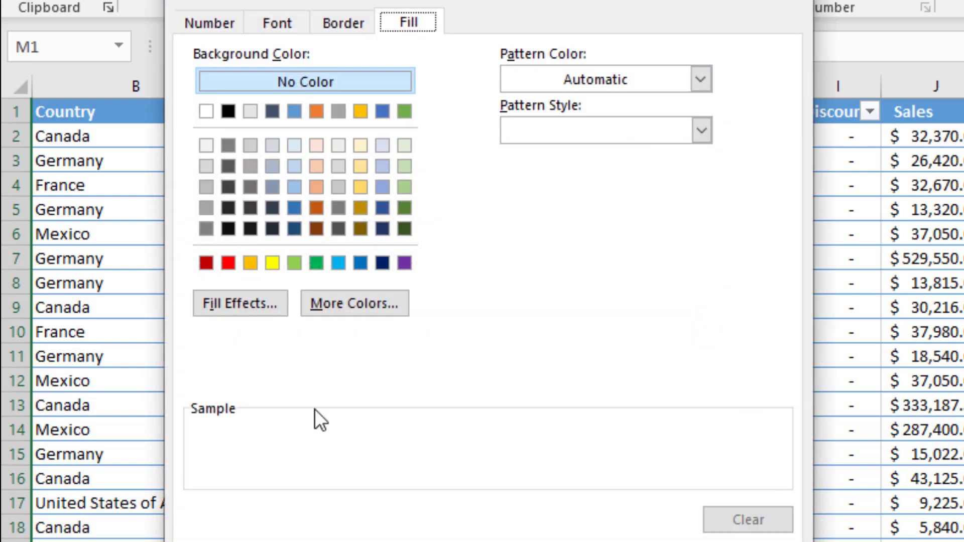
pyautogui.click(273, 262)
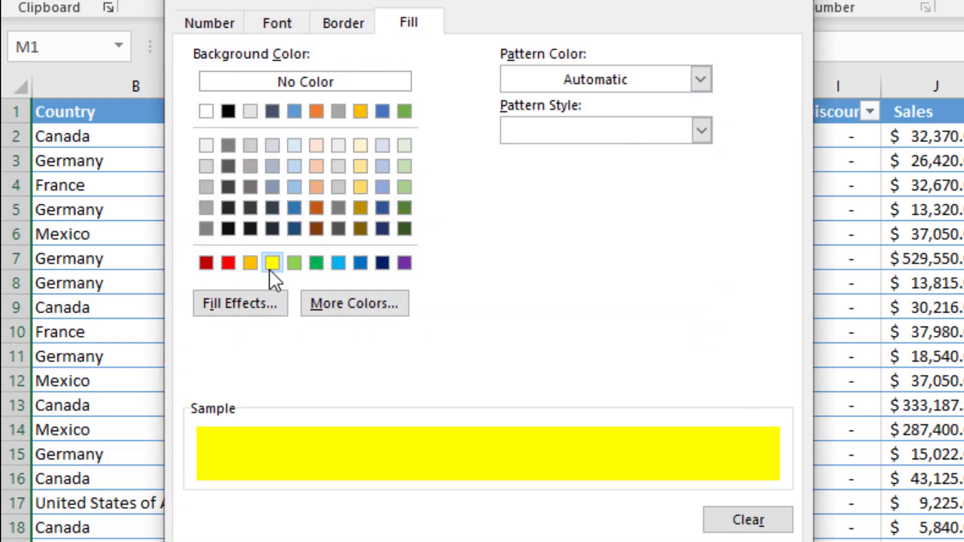
pyautogui.press('Return')
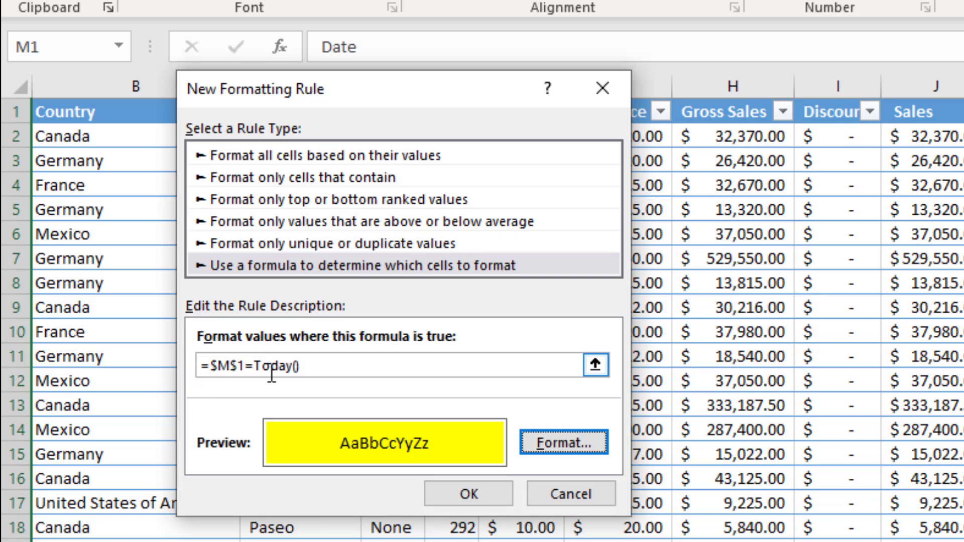
# - Change the rule formula to =$M1=Today() so the row reference is relative, and save the rule
pyautogui.click(238, 366)
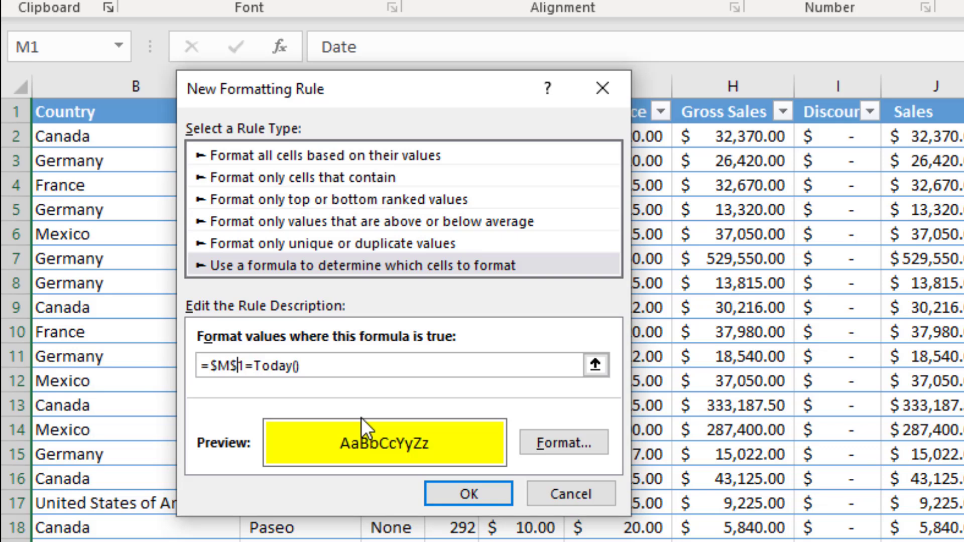
pyautogui.press('BackSpace')
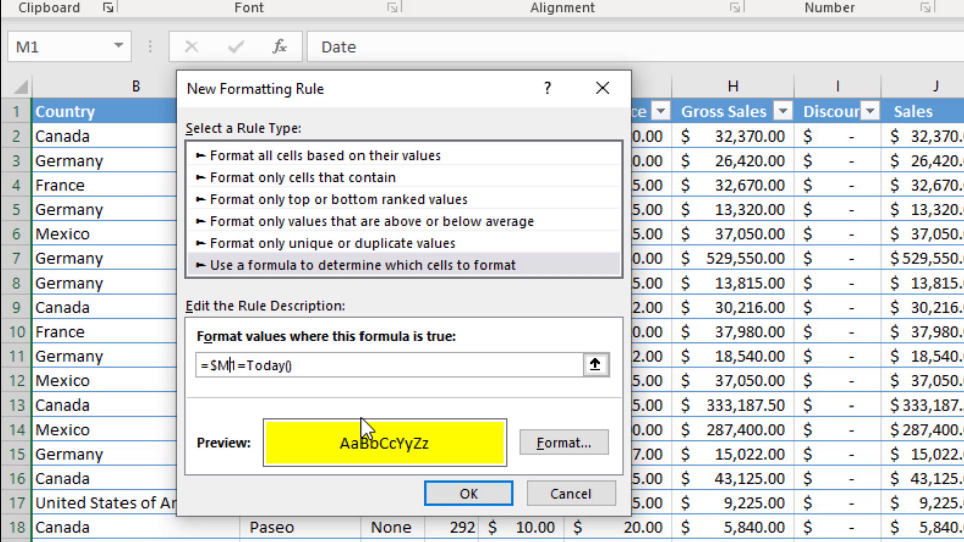
pyautogui.click(221, 366)
pyautogui.click(234, 367)
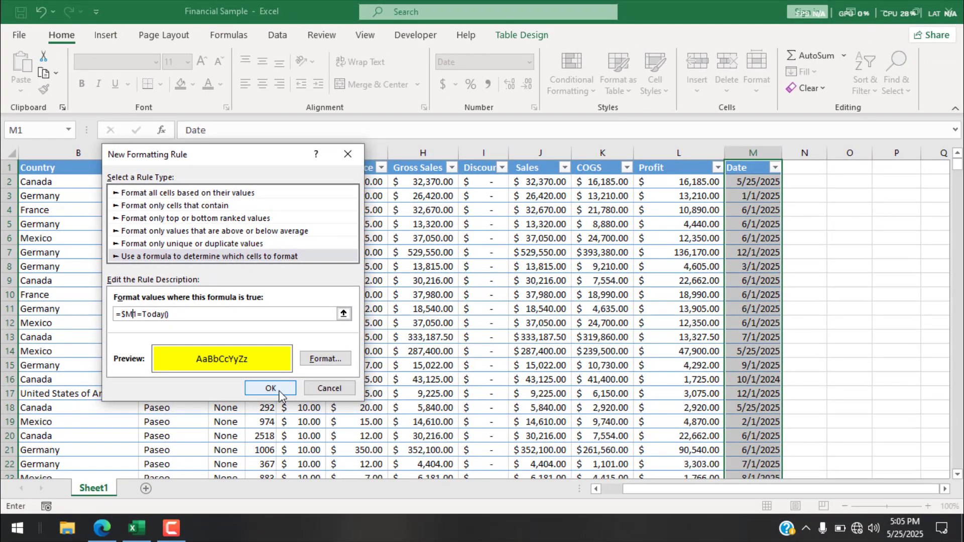
pyautogui.click(279, 392)
# - Enter today's date, 5/25/2025, in cell M6
pyautogui.click(742, 181)
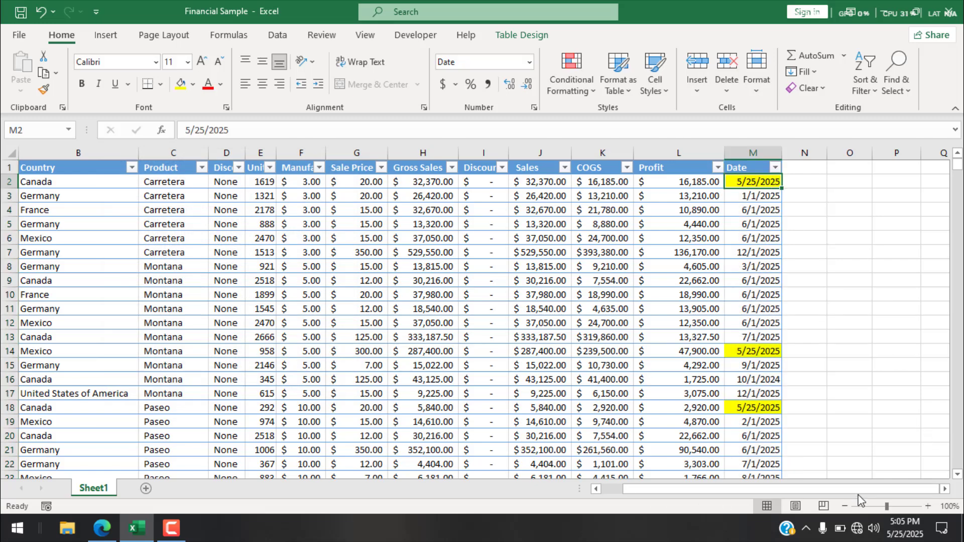
pyautogui.click(763, 239)
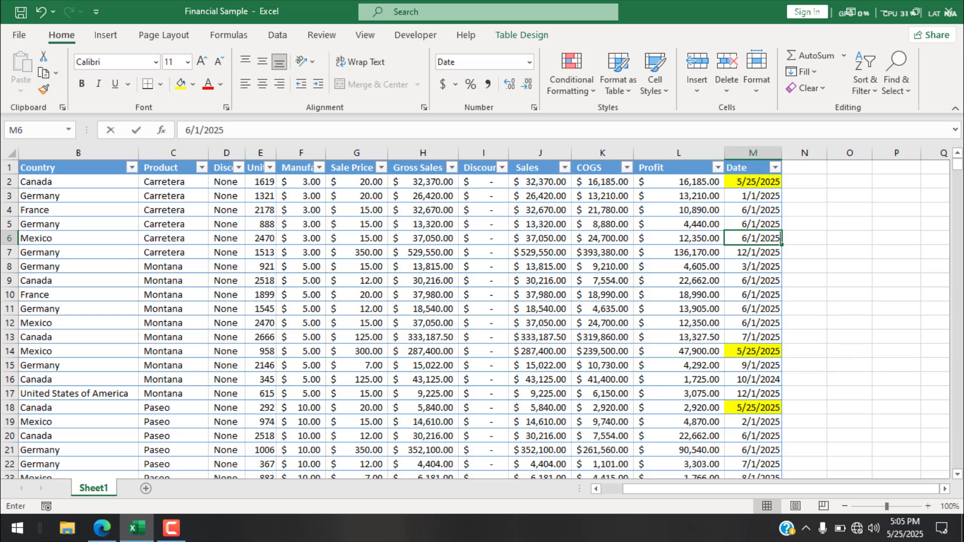
pyautogui.hotkey('ctrl', ';')
pyautogui.press('Return')
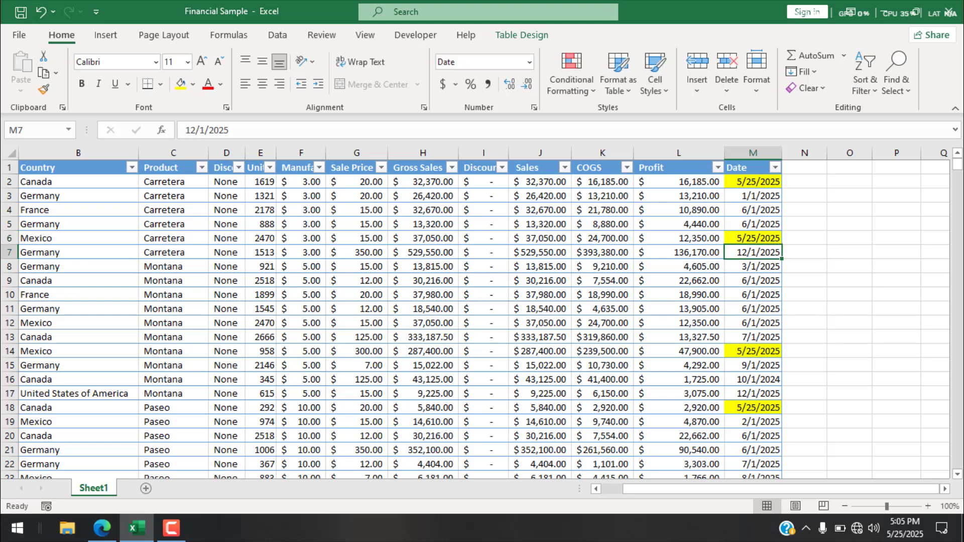
# - Check the values in cells M6, M1 and M2
pyautogui.click(748, 239)
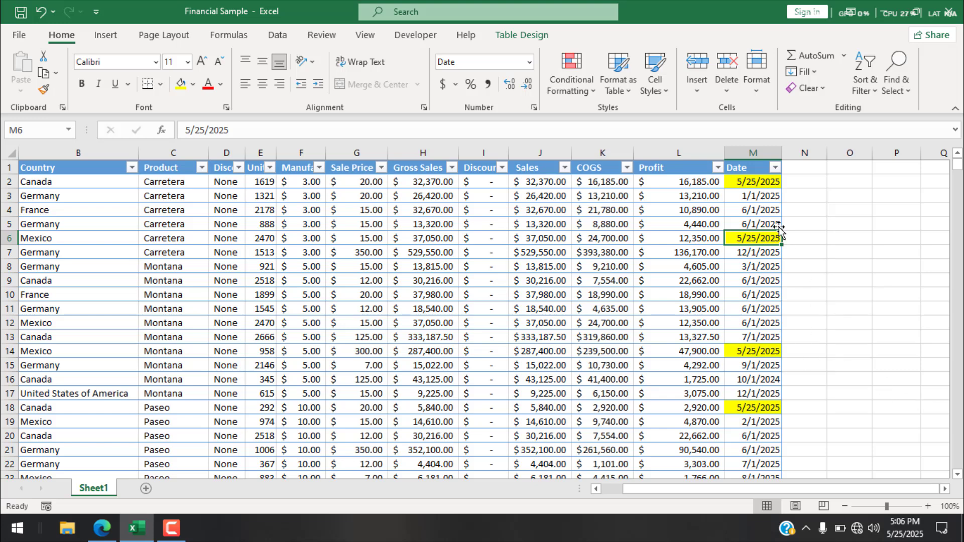
pyautogui.click(758, 168)
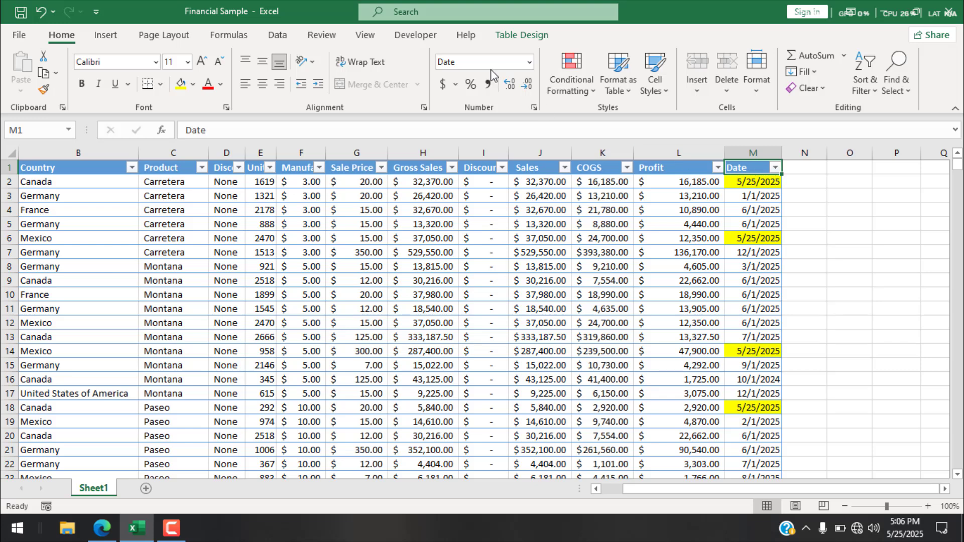
pyautogui.click(750, 181)
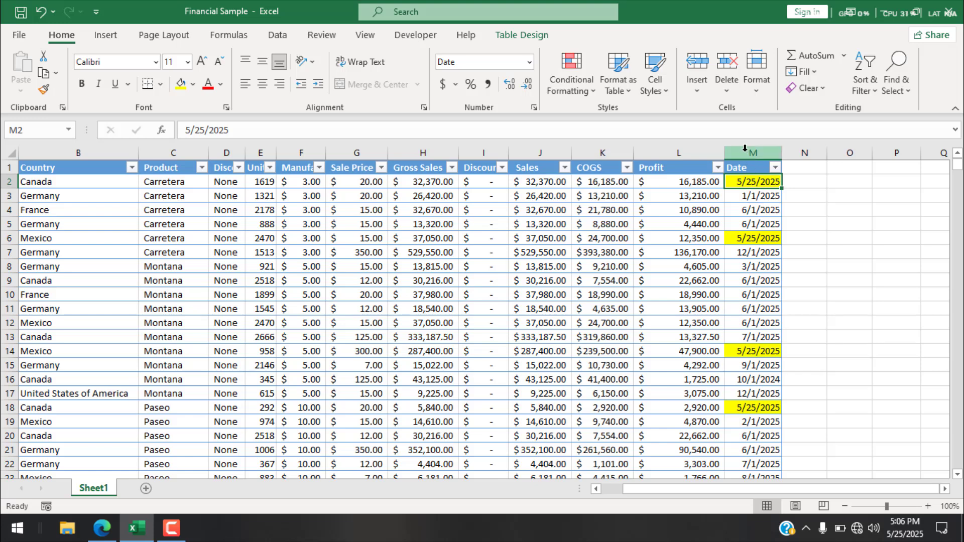
pyautogui.click(728, 167)
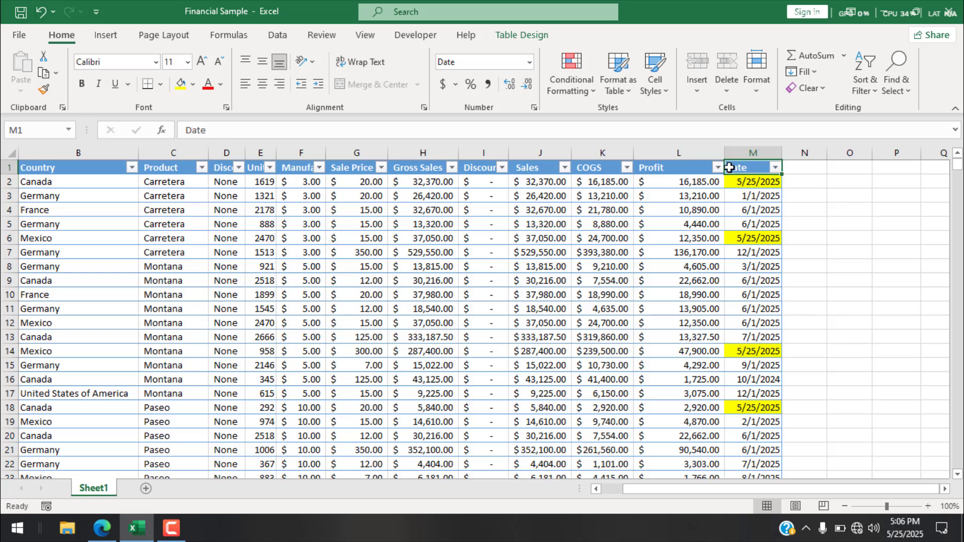
# - Edit the =$M1=TODAY() rule on column M to use a red fill, then apply it
pyautogui.hotkey('ctrl', 'shift', 'Down')
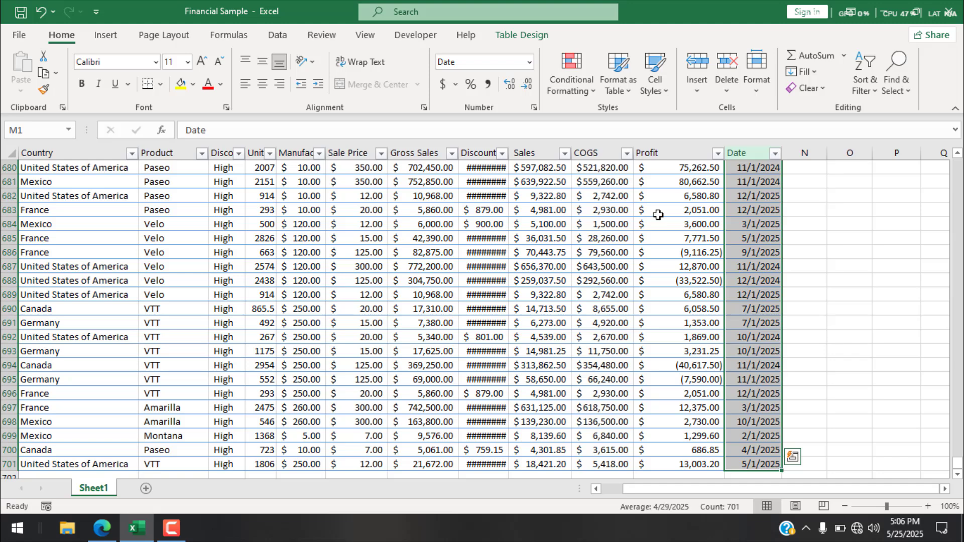
pyautogui.click(587, 94)
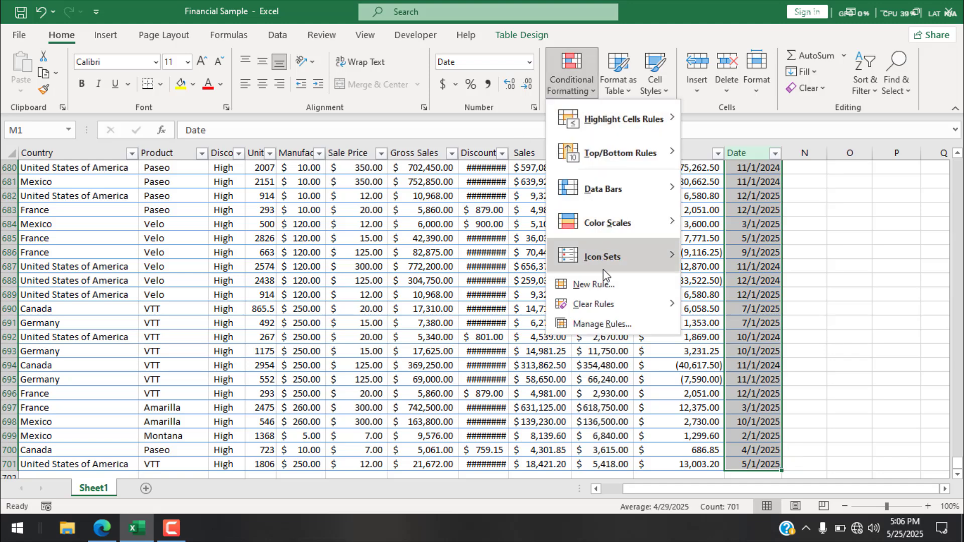
pyautogui.click(625, 324)
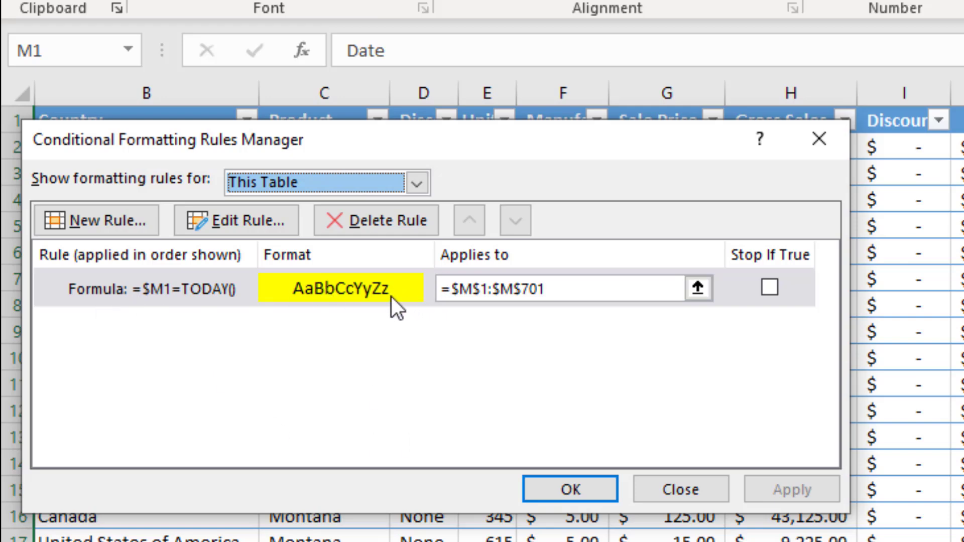
pyautogui.click(228, 295)
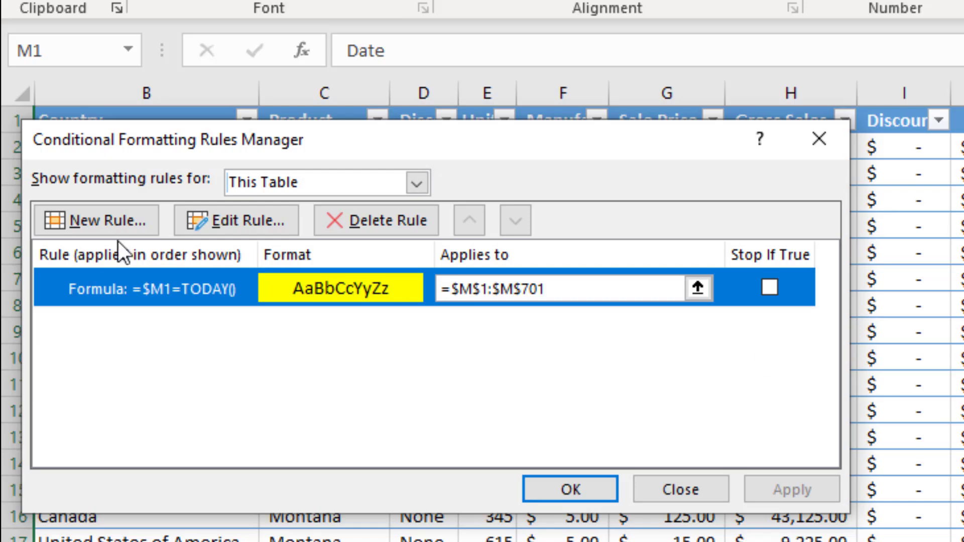
pyautogui.click(246, 213)
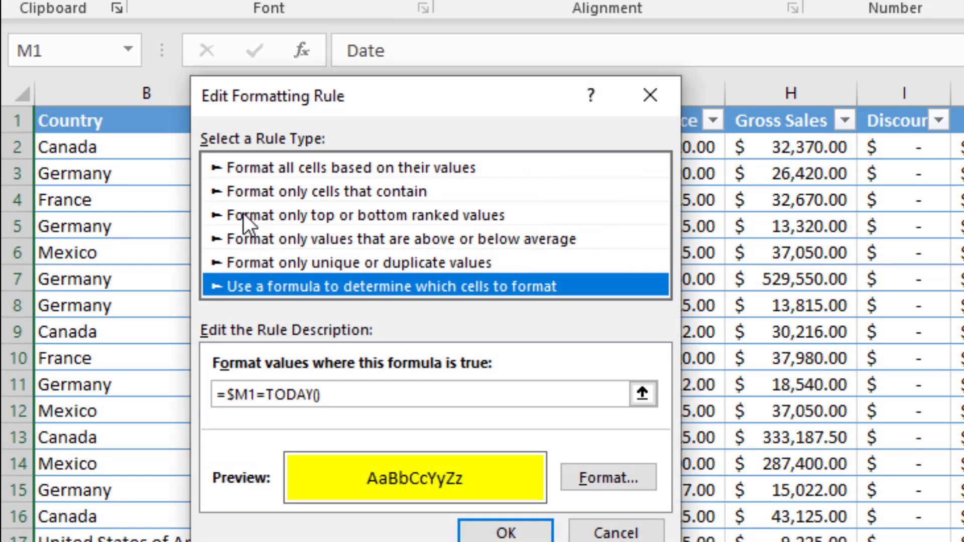
pyautogui.click(603, 474)
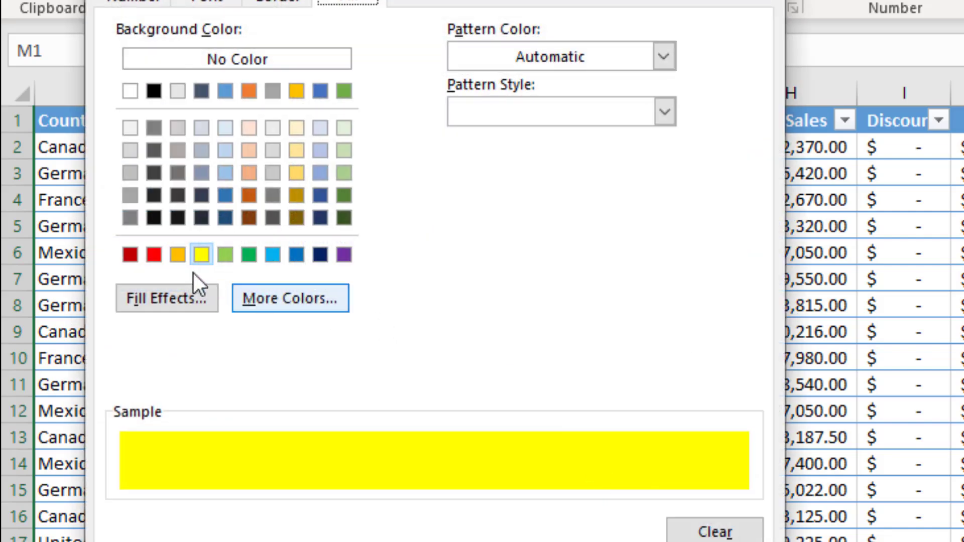
pyautogui.click(158, 260)
pyautogui.click(614, 541)
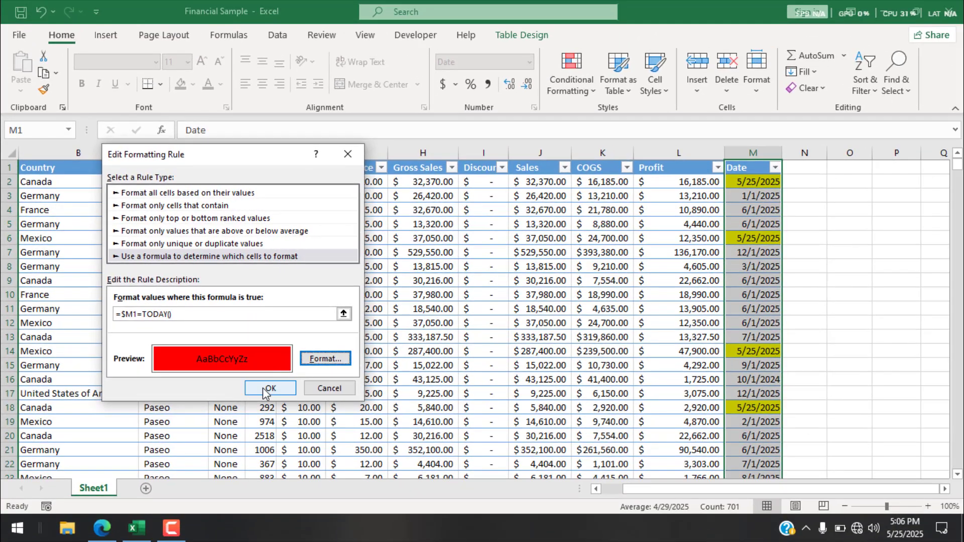
pyautogui.click(491, 539)
pyautogui.click(423, 365)
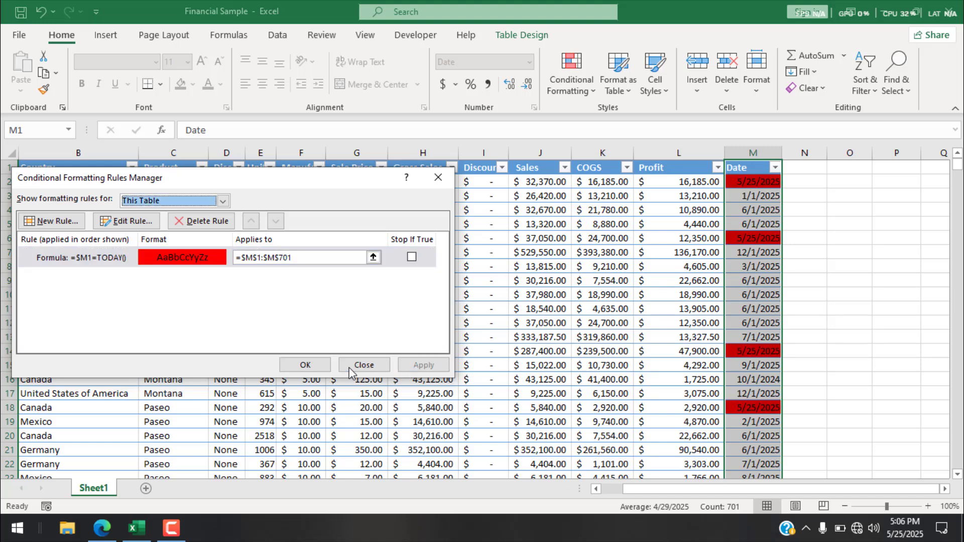
pyautogui.click(307, 367)
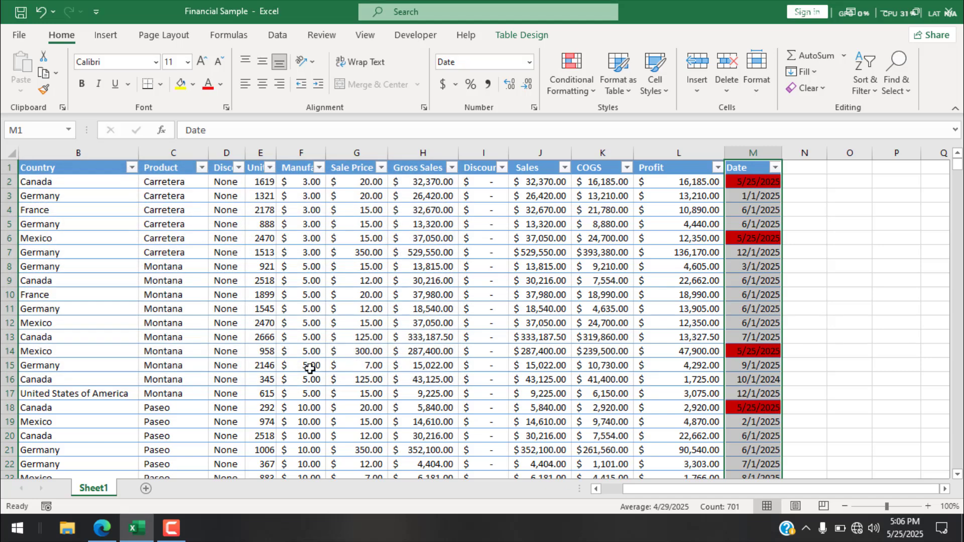